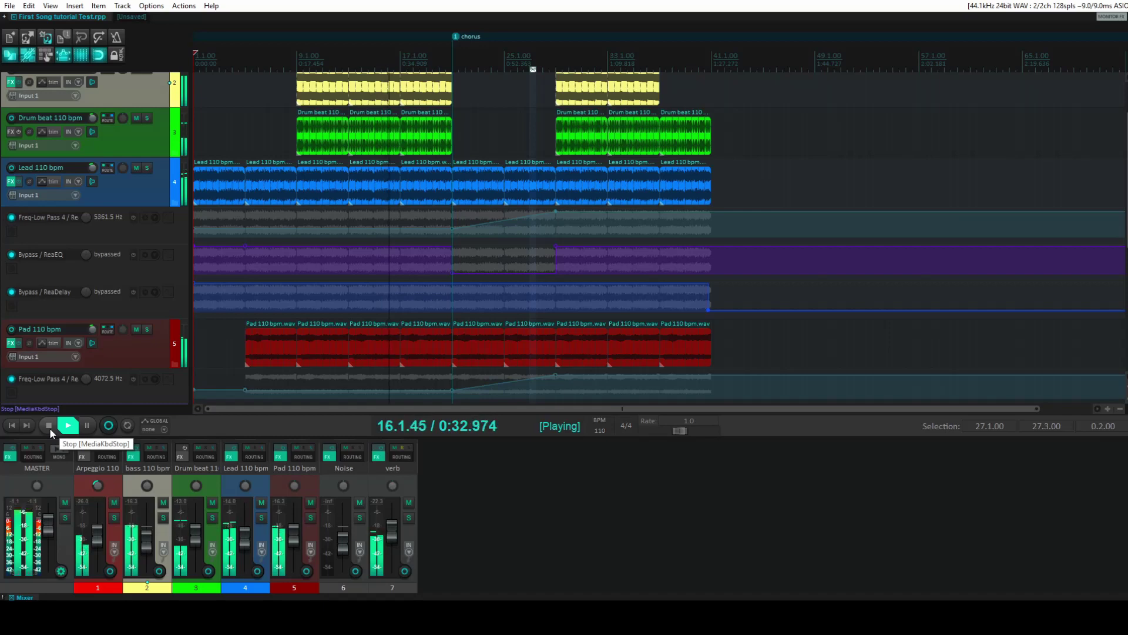
# Stop the playback of the finished song and switch to the empty unsaved project.
pyautogui.click(49, 428)
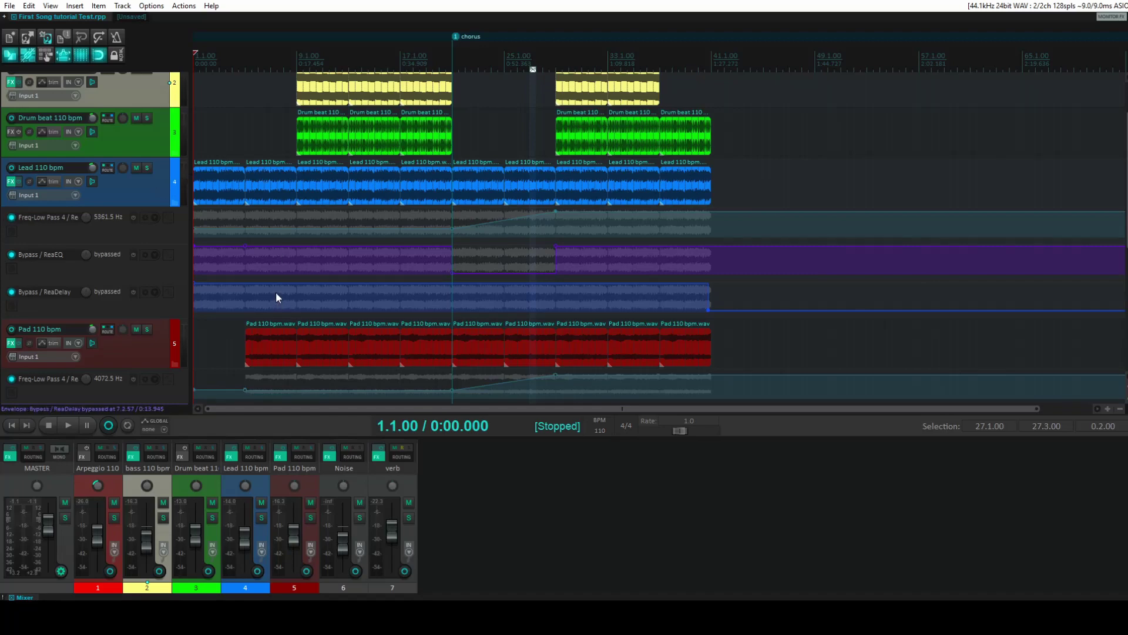
pyautogui.click(139, 19)
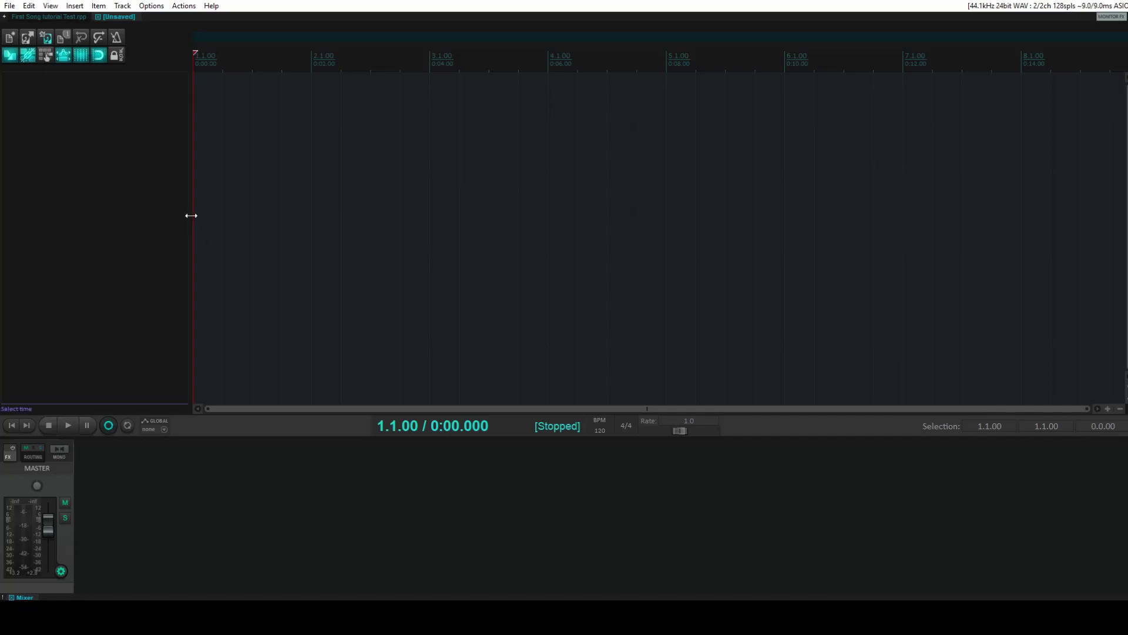
pyautogui.click(75, 7)
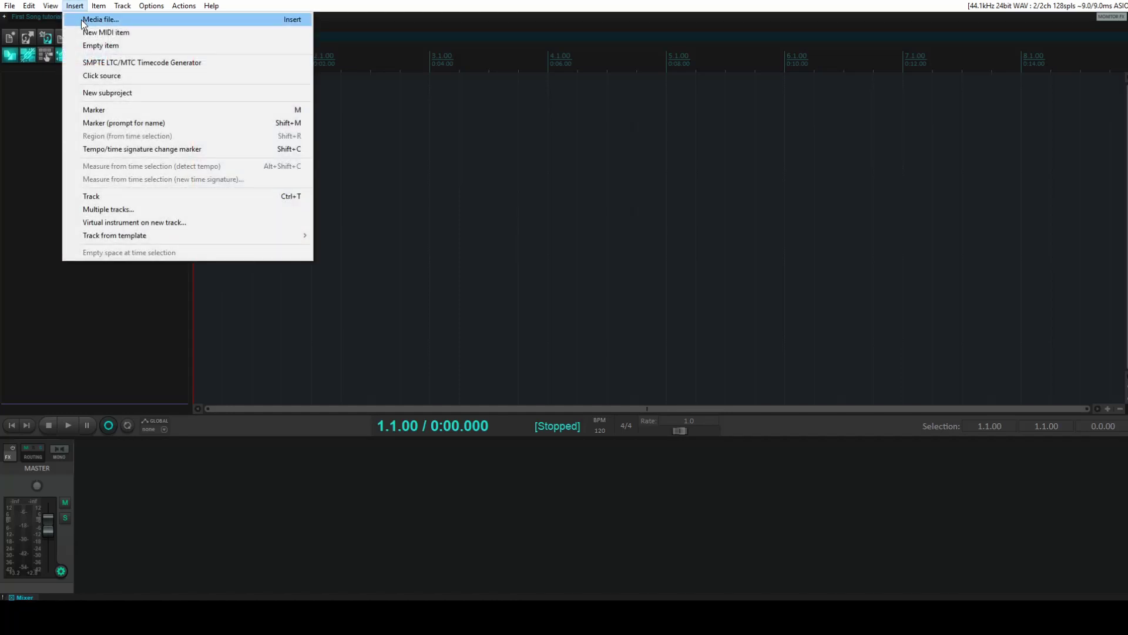
pyautogui.click(83, 21)
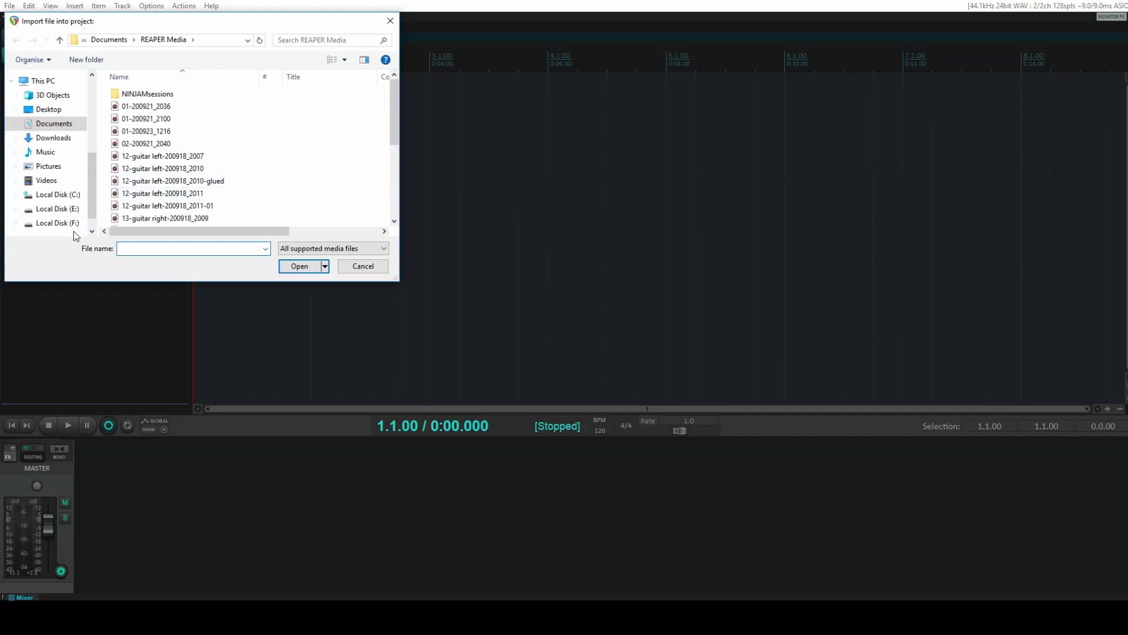
pyautogui.click(74, 210)
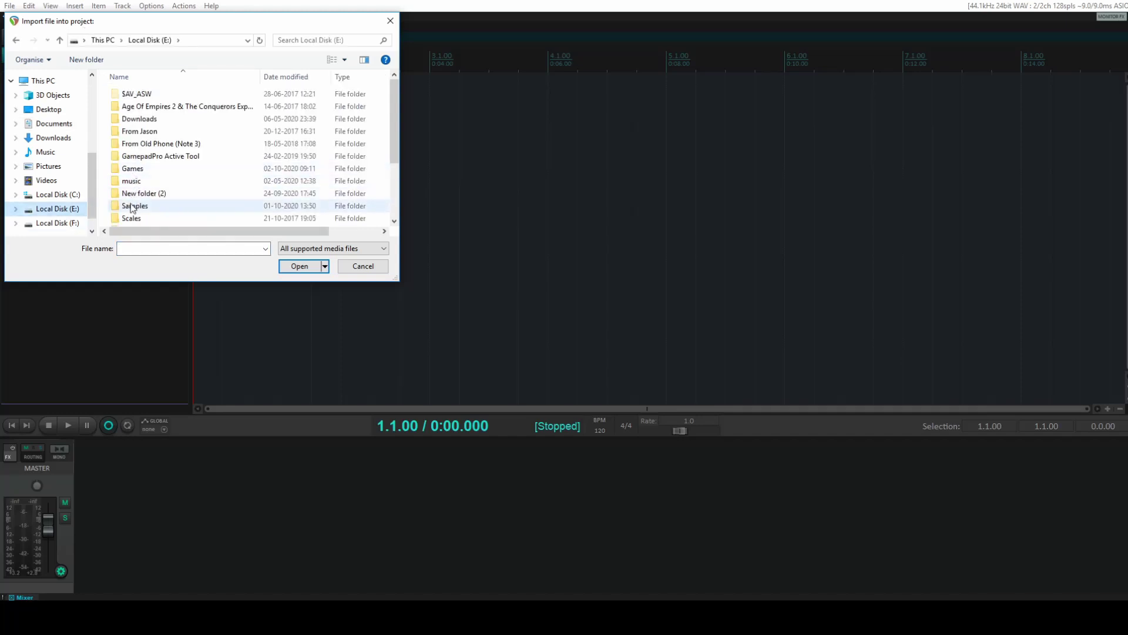
pyautogui.doubleClick(132, 207)
pyautogui.doubleClick(135, 192)
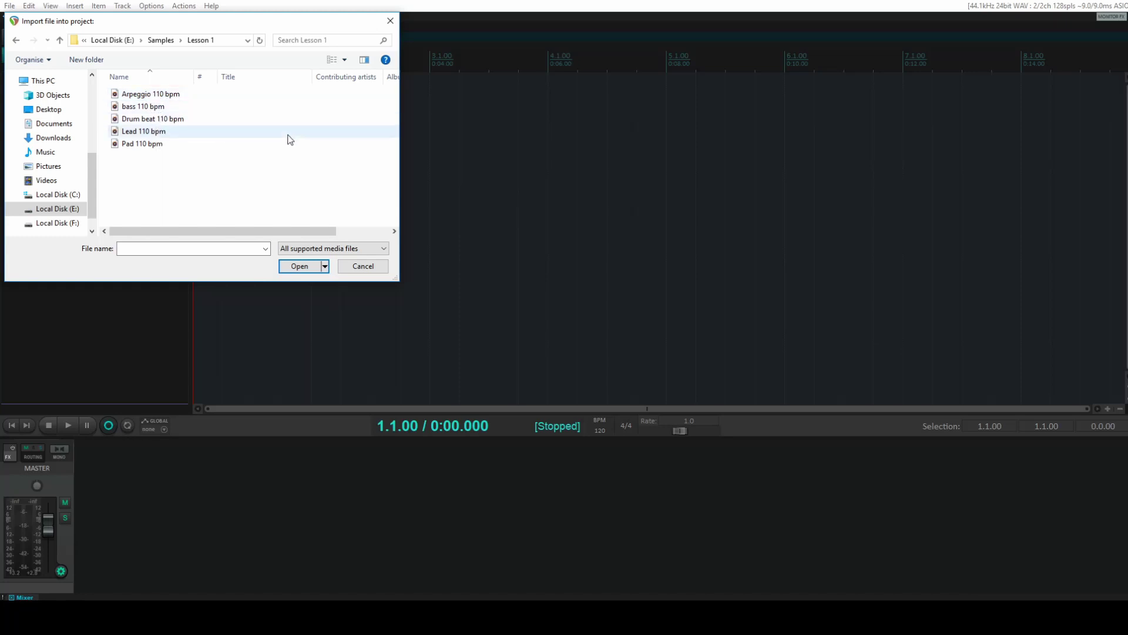
pyautogui.click(369, 267)
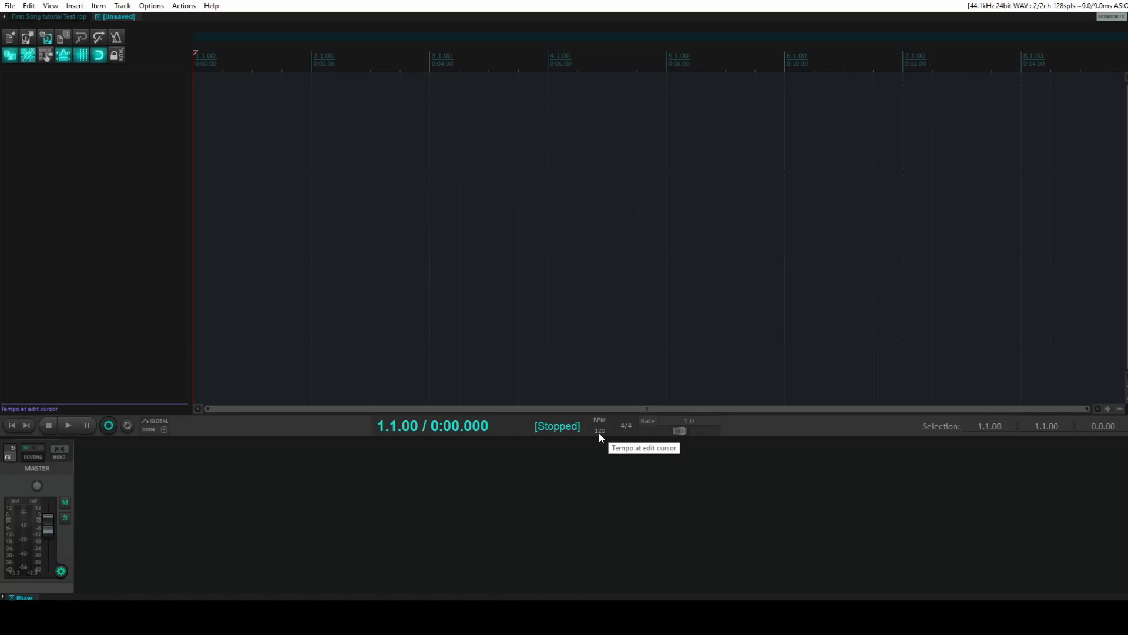
# Set the empty project's tempo to 110 BPM.
pyautogui.scroll(-6, 598, 433)
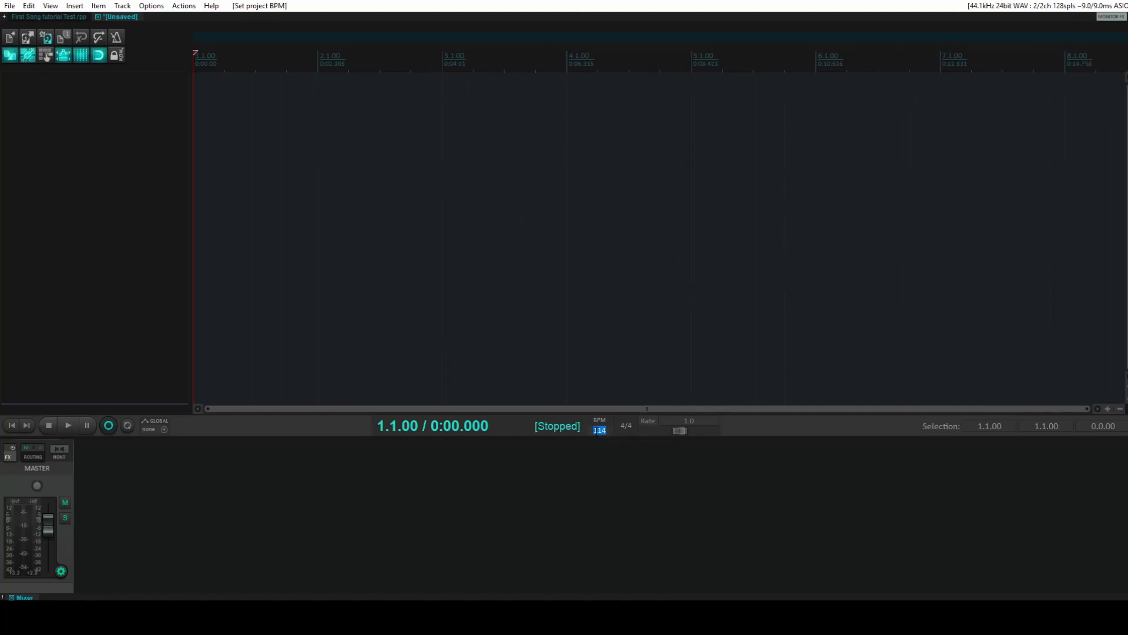
pyautogui.write('110')
pyautogui.press('Return')
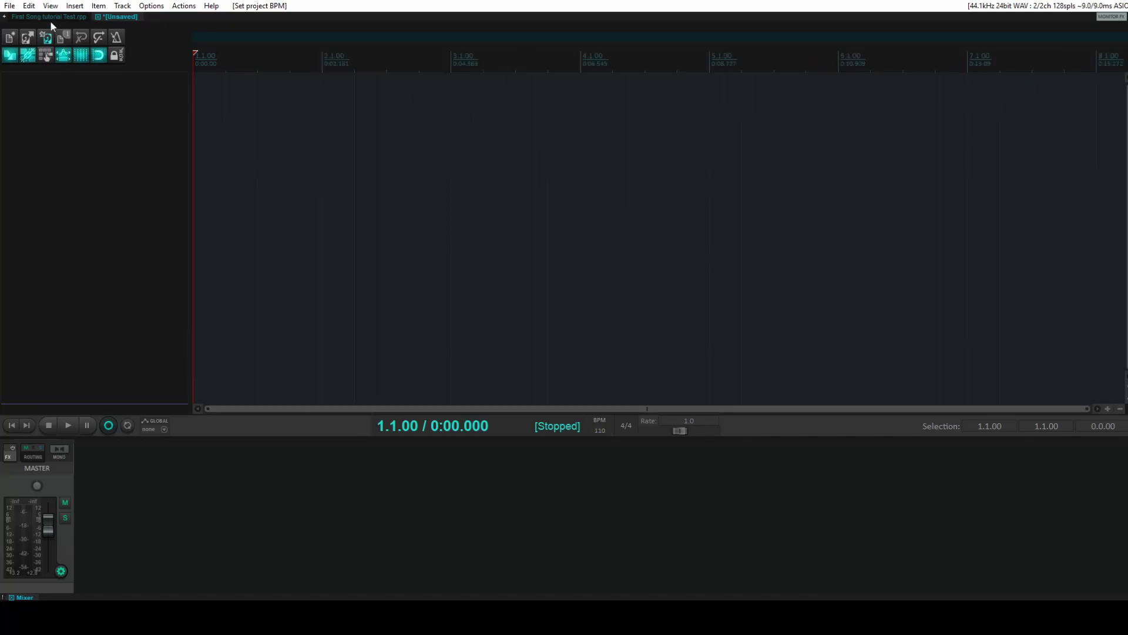
# Import the Arpeggio, bass, Drum beat, Lead and Pad 110 bpm samples from E:\Samples\Lesson 1 onto separate tracks and return to the project start.
pyautogui.click(74, 5)
pyautogui.click(81, 20)
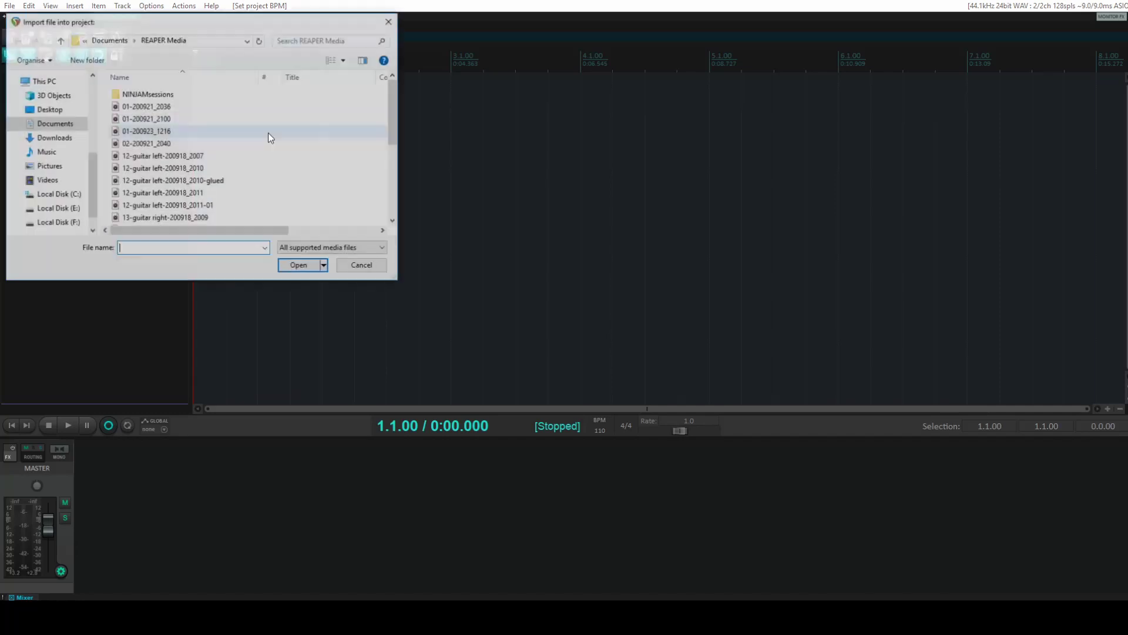
pyautogui.click(54, 210)
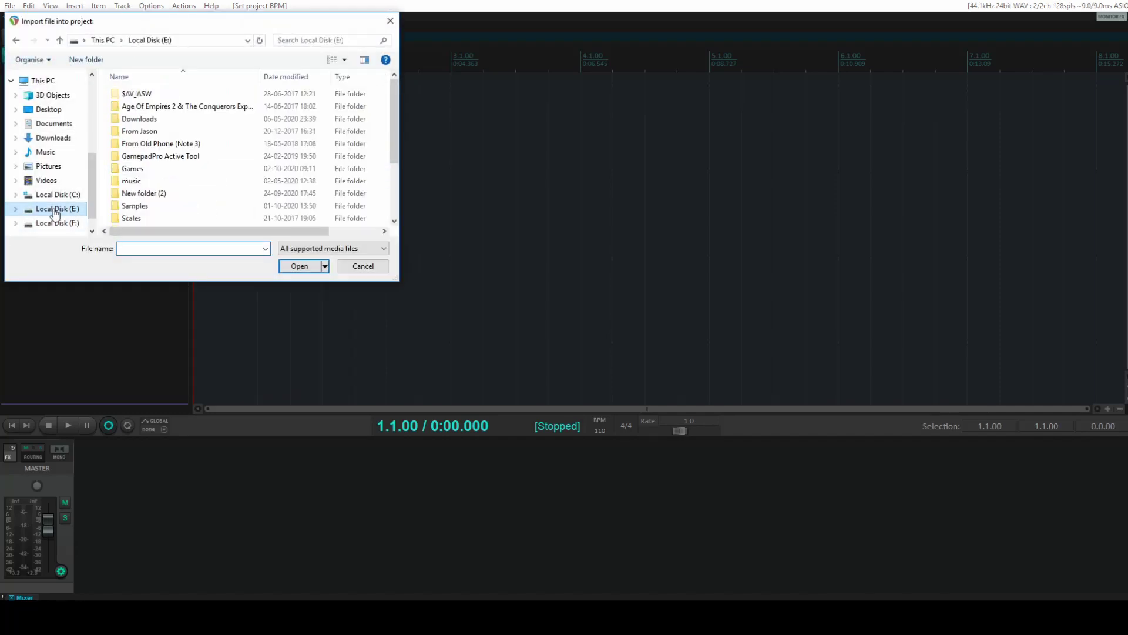
pyautogui.doubleClick(143, 206)
pyautogui.doubleClick(149, 193)
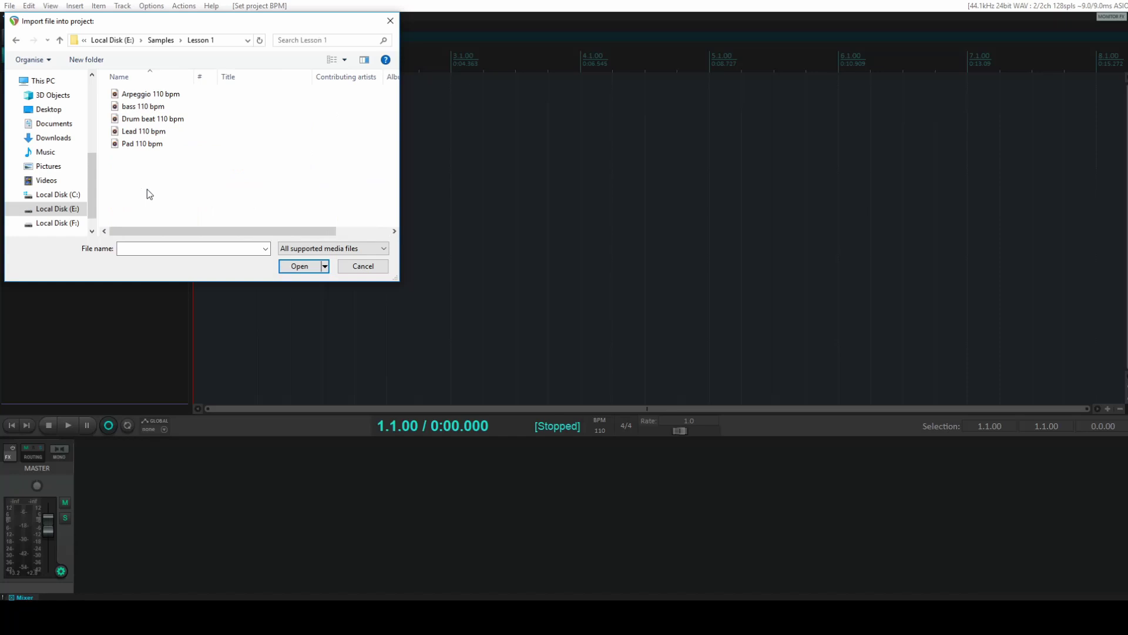
pyautogui.click(147, 95)
pyautogui.keyDown('shift'); pyautogui.click(143, 146); pyautogui.keyUp('shift')
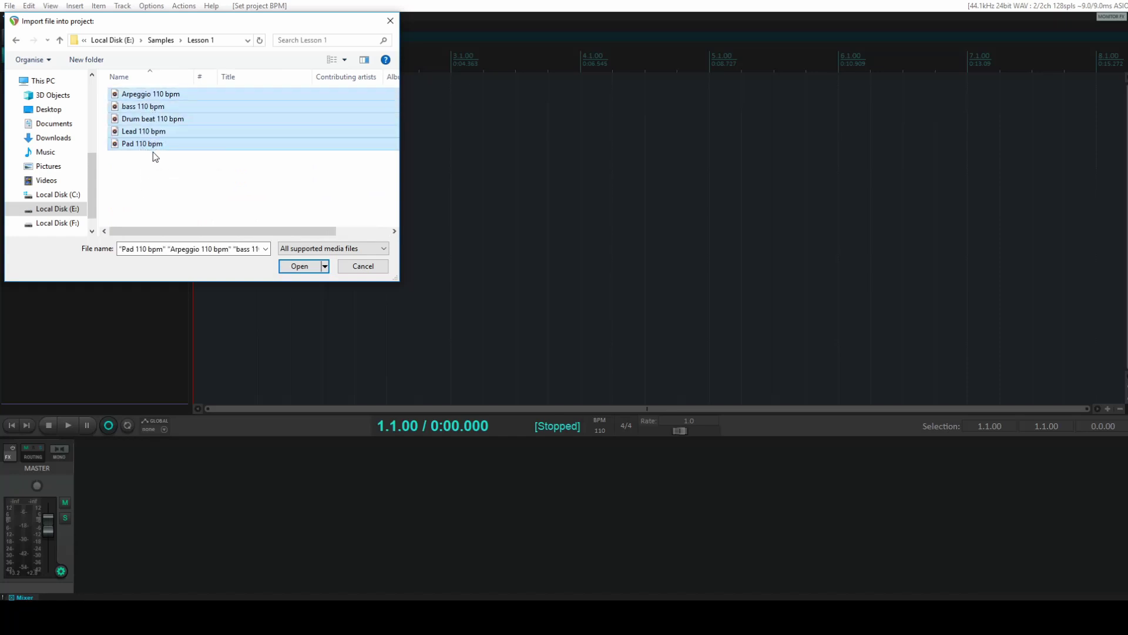
pyautogui.click(300, 266)
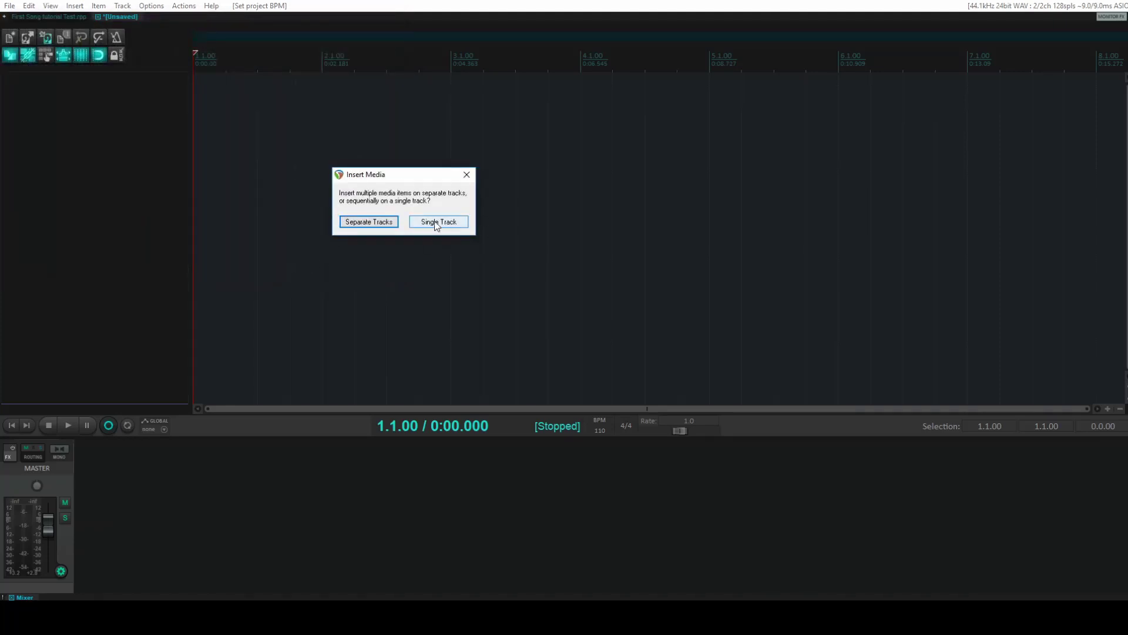
pyautogui.click(355, 222)
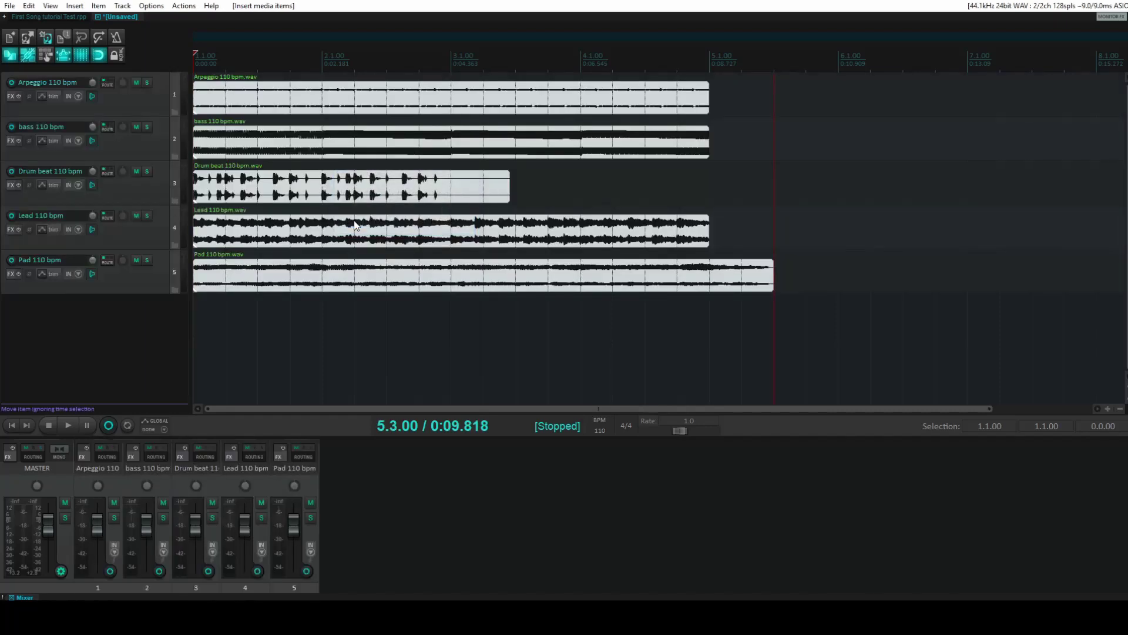
pyautogui.click(8, 426)
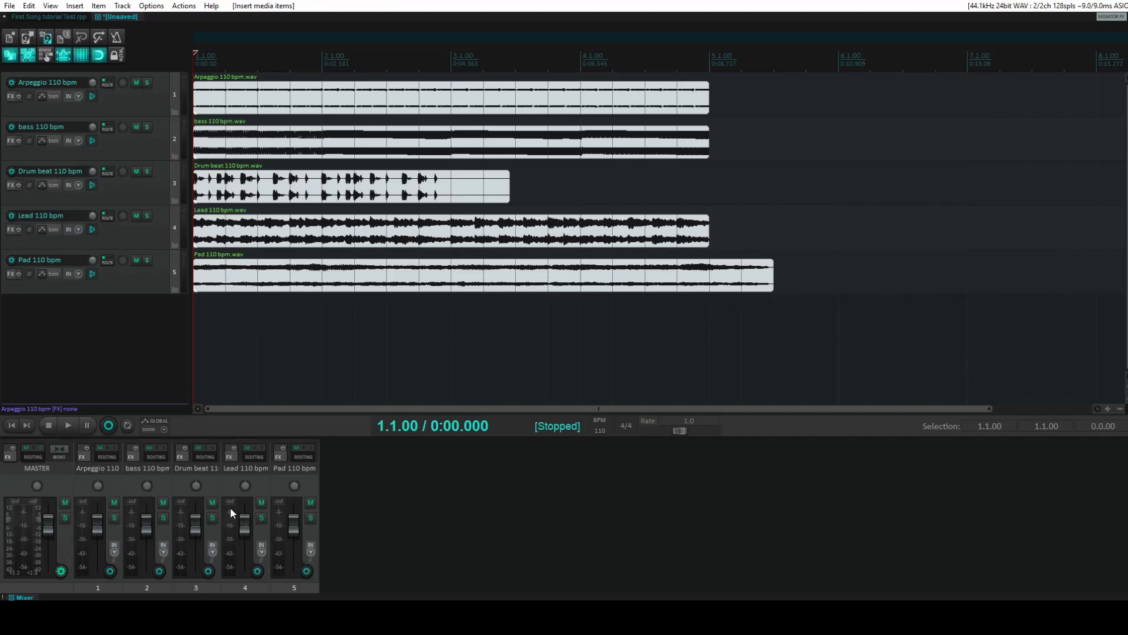
# Hide the mixer and show it again.
pyautogui.click(51, 6)
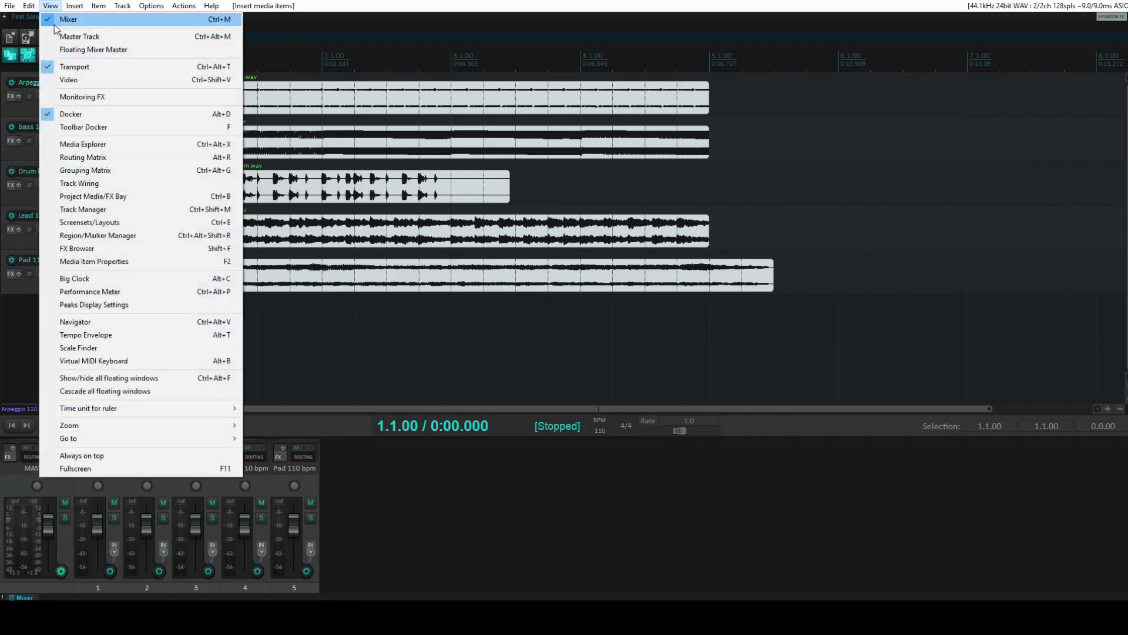
pyautogui.click(54, 19)
pyautogui.click(51, 6)
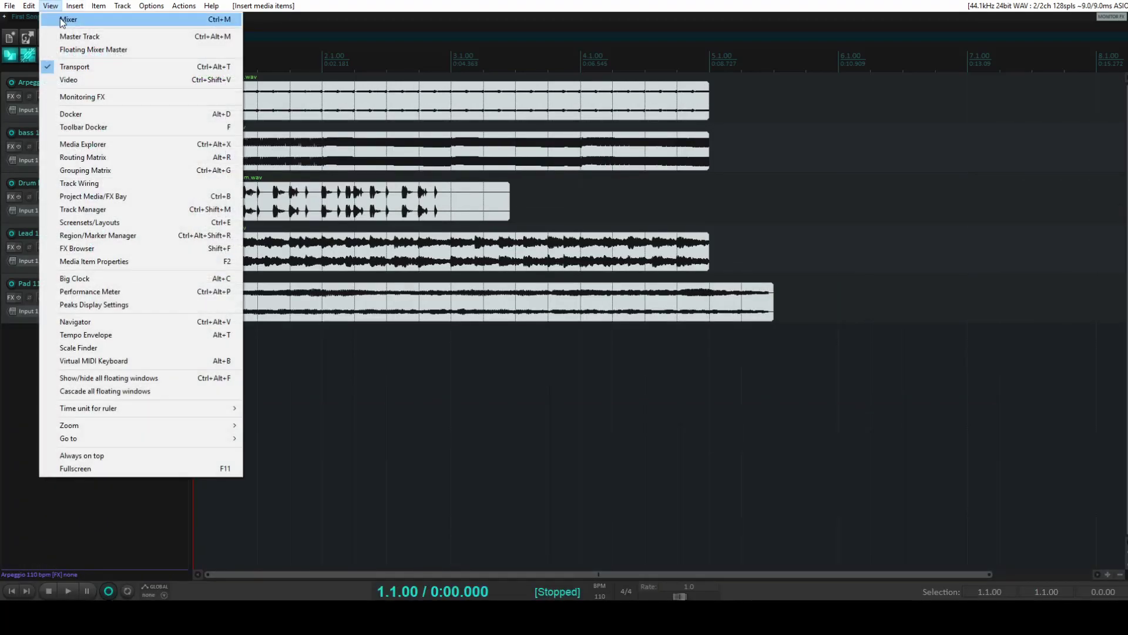
pyautogui.click(55, 19)
pyautogui.click(51, 6)
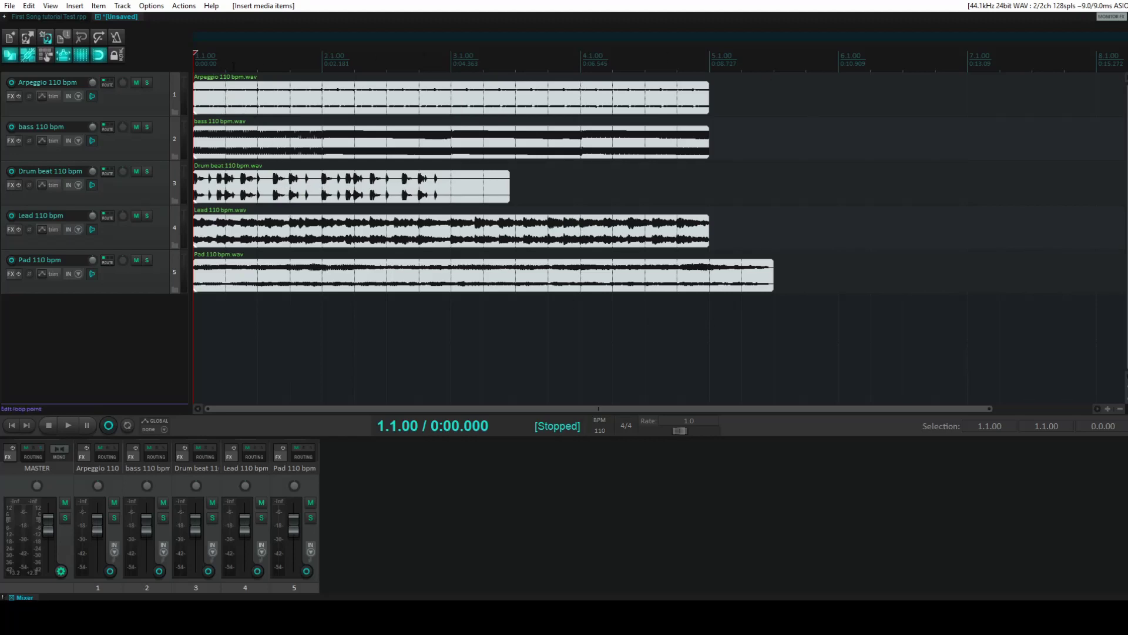
# Move the edit cursor through the starts of bars 2, 3 and 4, and return it to the project start.
pyautogui.click(323, 61)
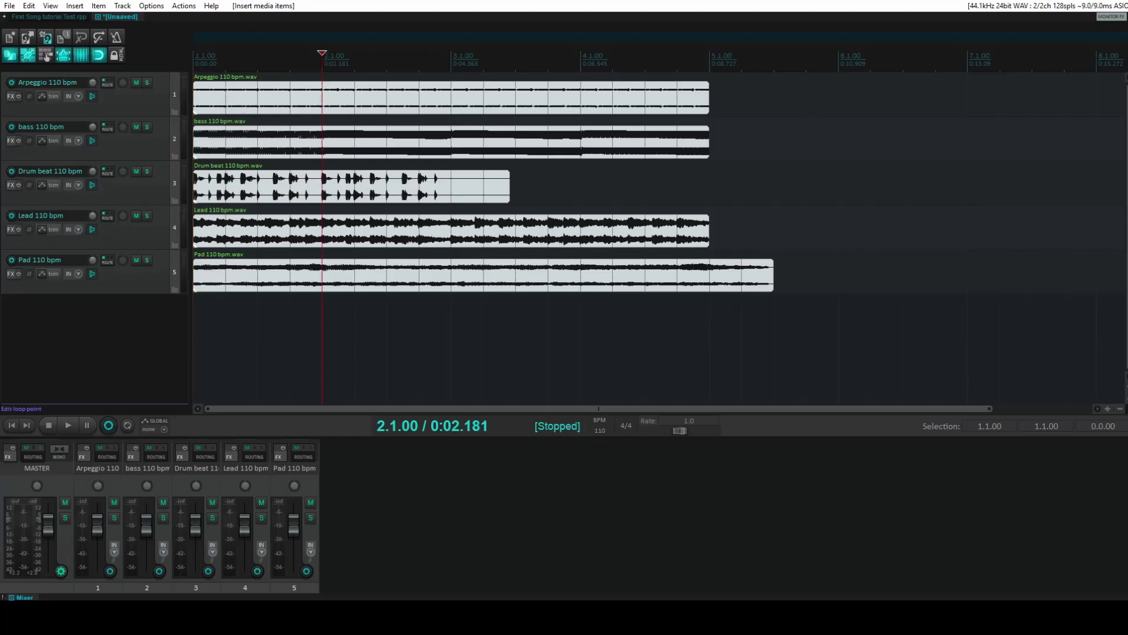
pyautogui.press('Home')
pyautogui.click(321, 59)
pyautogui.click(451, 61)
pyautogui.click(580, 61)
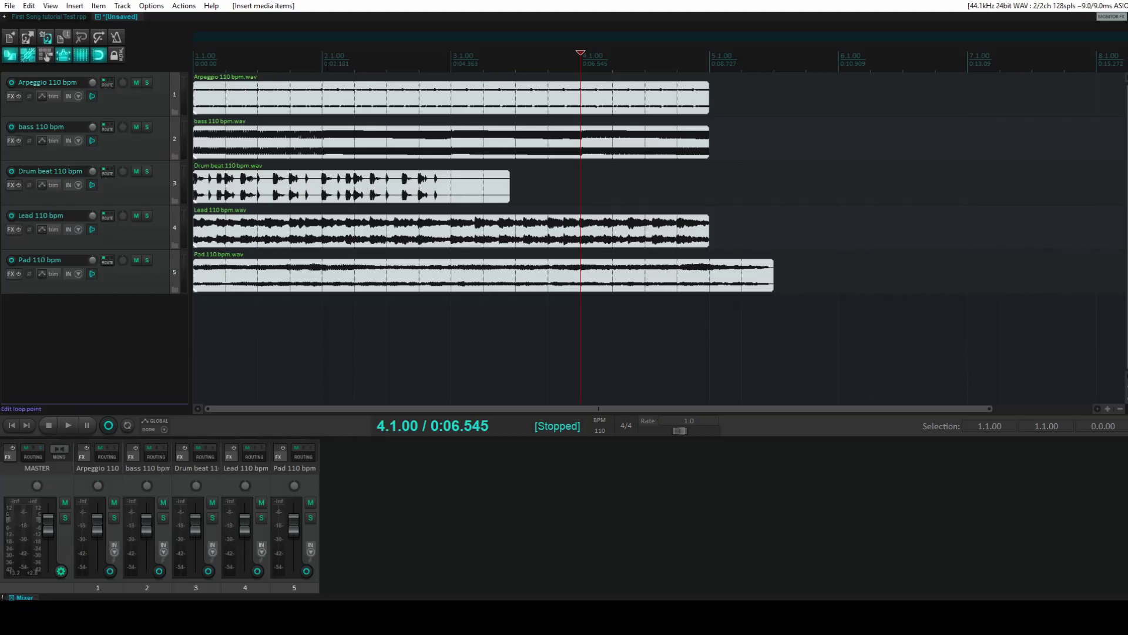
pyautogui.click(330, 70)
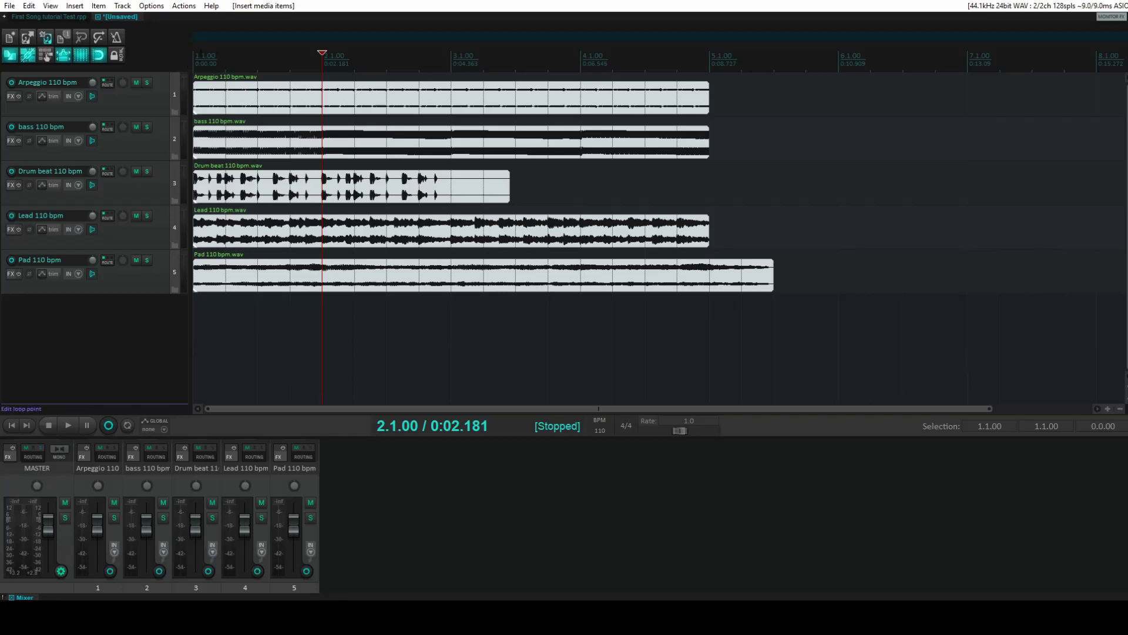
pyautogui.press('Home')
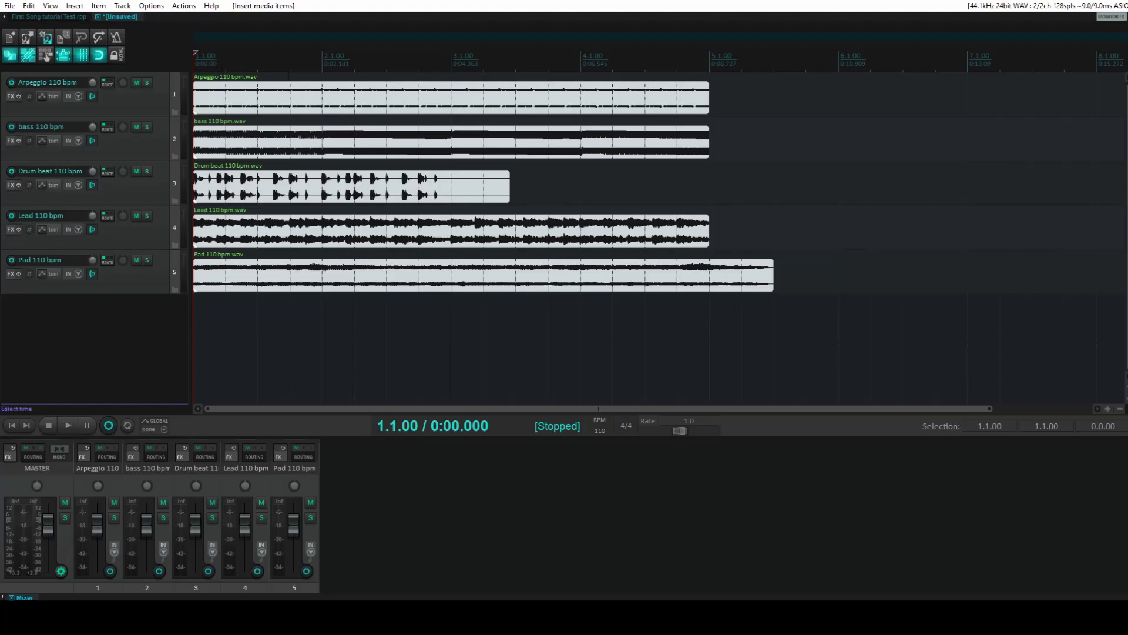
# Examine the five clips and the timeline's bar divisions at closer and wider zoom levels.
pyautogui.scroll(4, 314, 103)
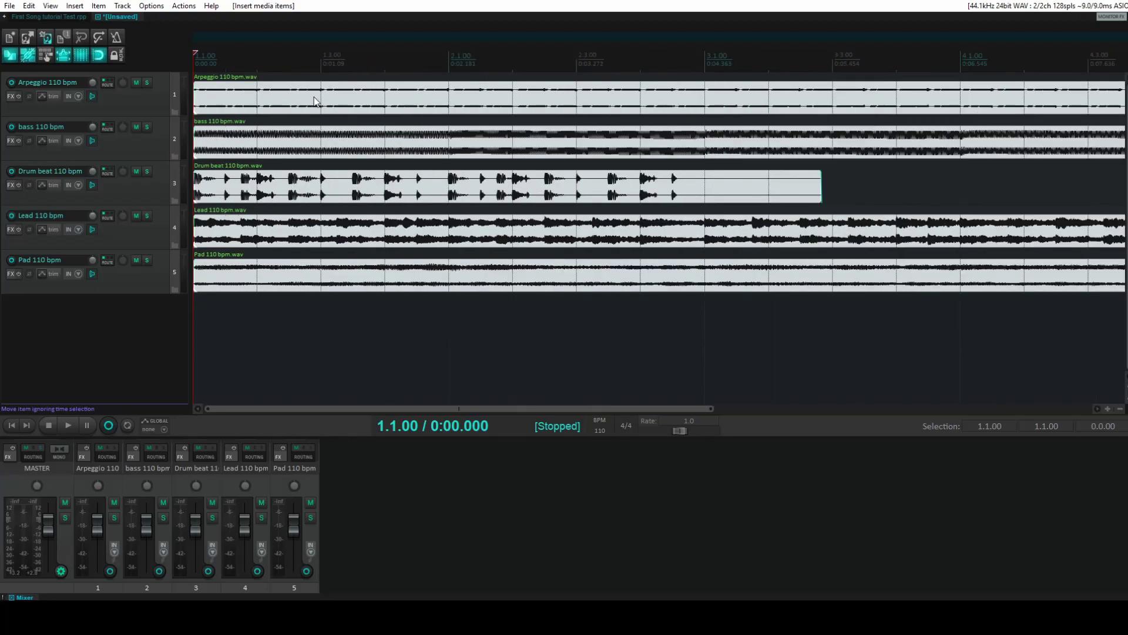
pyautogui.scroll(-6, 314, 103)
pyautogui.scroll(2, 314, 103)
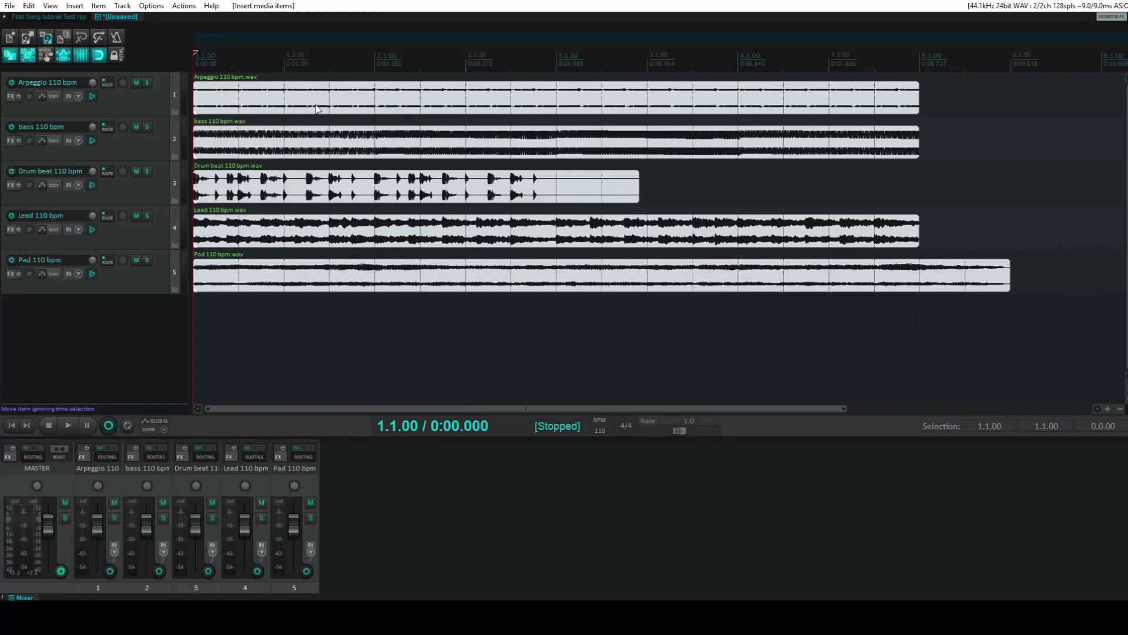
pyautogui.click(1107, 408)
pyautogui.click(1107, 408)
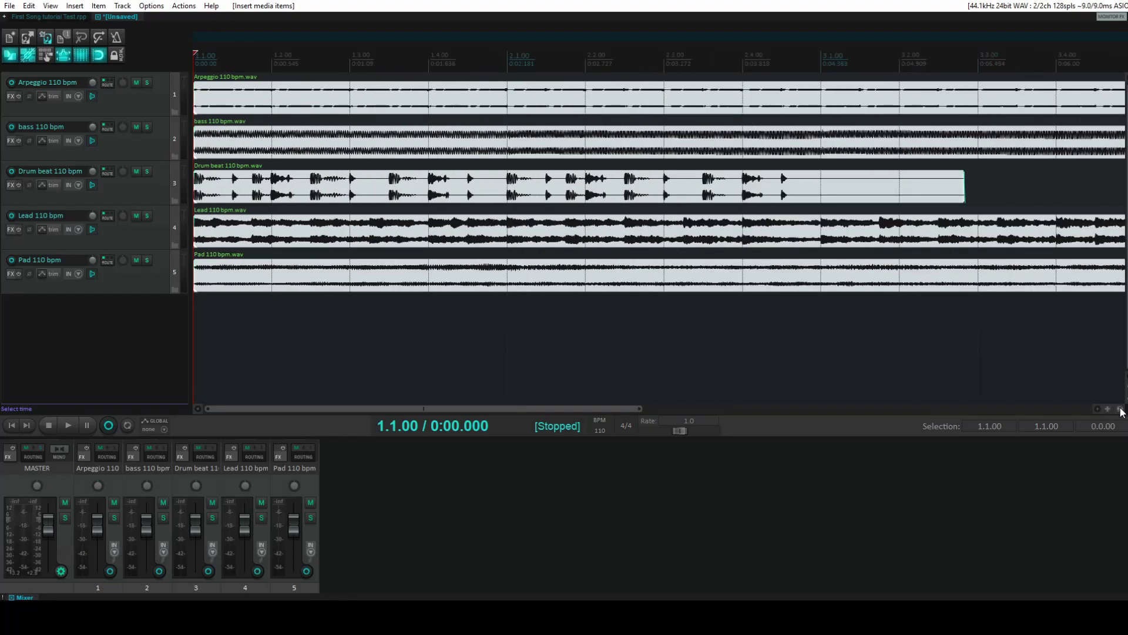
pyautogui.click(1119, 409)
pyautogui.click(1119, 409)
pyautogui.click(1109, 409)
pyautogui.click(1109, 409)
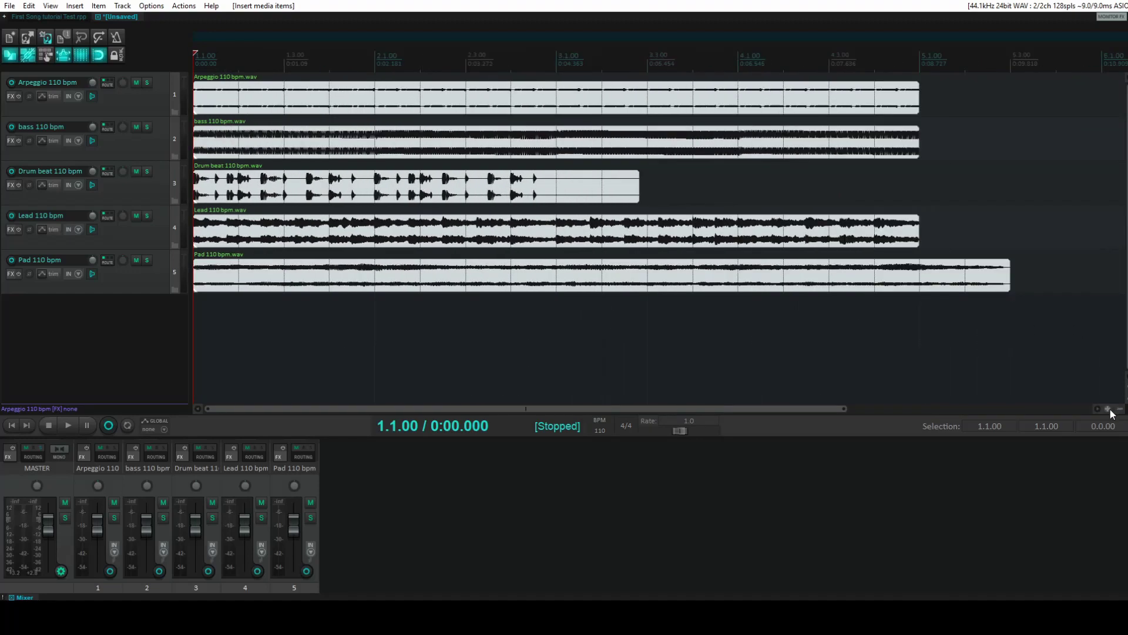
pyautogui.click(1109, 409)
pyautogui.click(1120, 409)
pyautogui.click(1120, 409)
pyautogui.click(1120, 409)
# Step the edit cursor along the ruler beat by beat, from beat 1.2 to beat 2.4.
pyautogui.scroll(3, 230, 68)
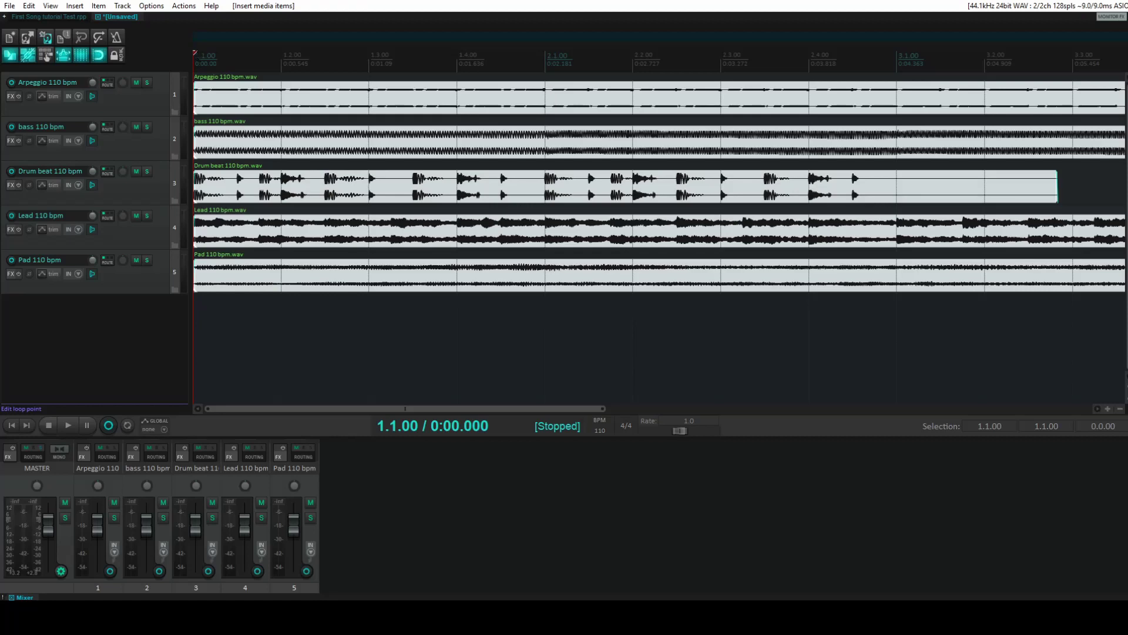
pyautogui.click(276, 59)
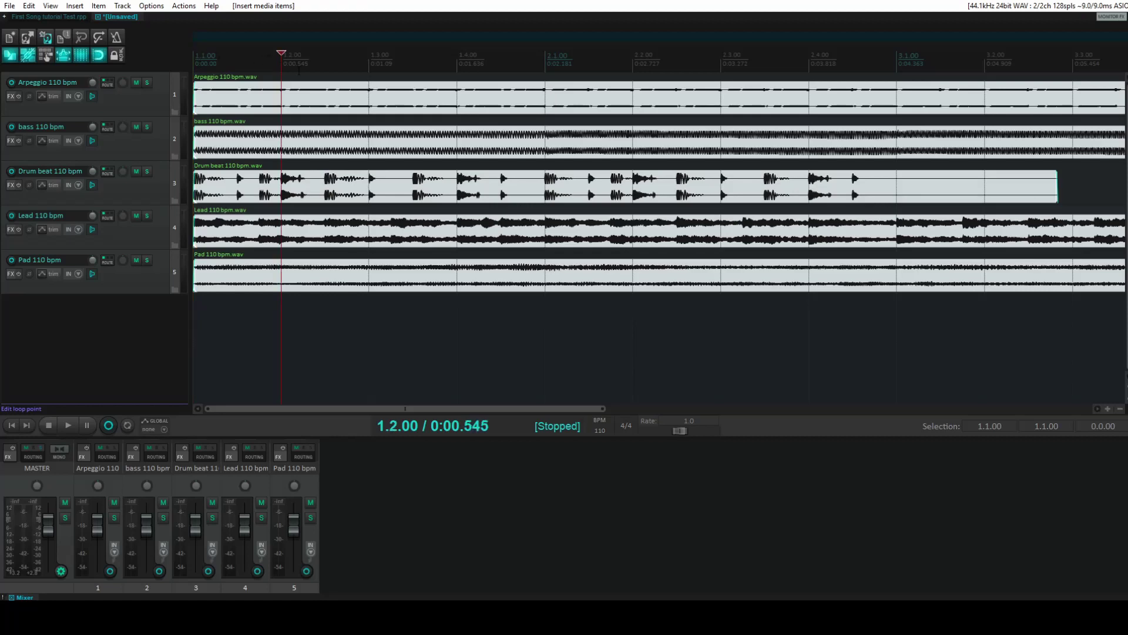
pyautogui.click(407, 70)
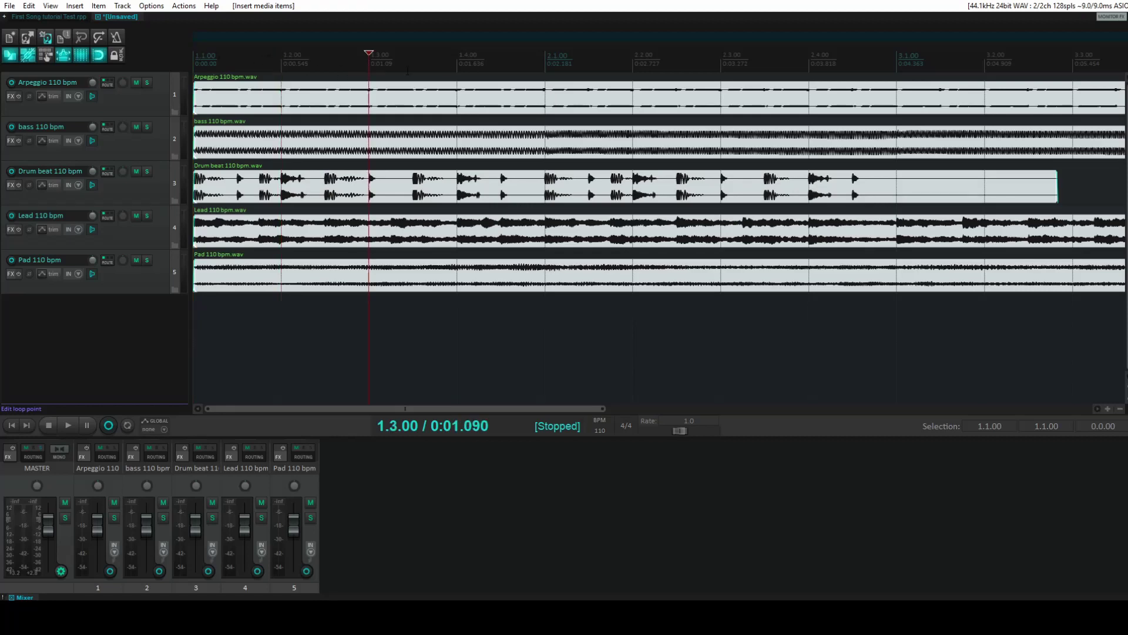
pyautogui.click(459, 69)
pyautogui.click(550, 69)
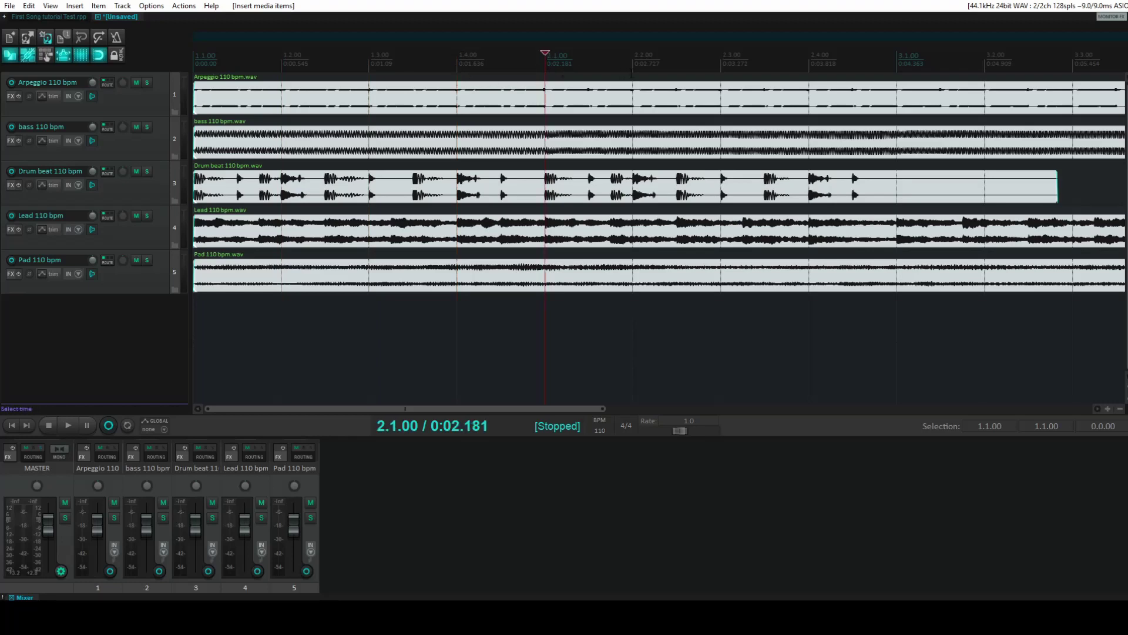
pyautogui.click(632, 74)
pyautogui.click(723, 70)
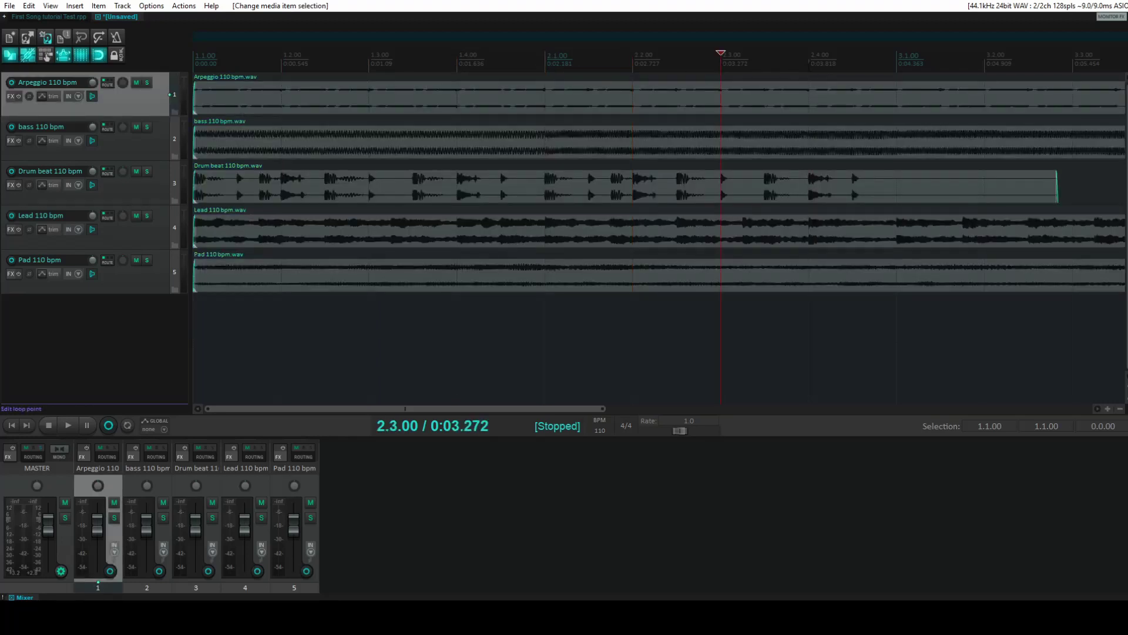
pyautogui.click(809, 69)
# Place the edit cursor at the start of bar 5, where the Arpeggio, bass and Lead clips end.
pyautogui.scroll(-2, 388, 151)
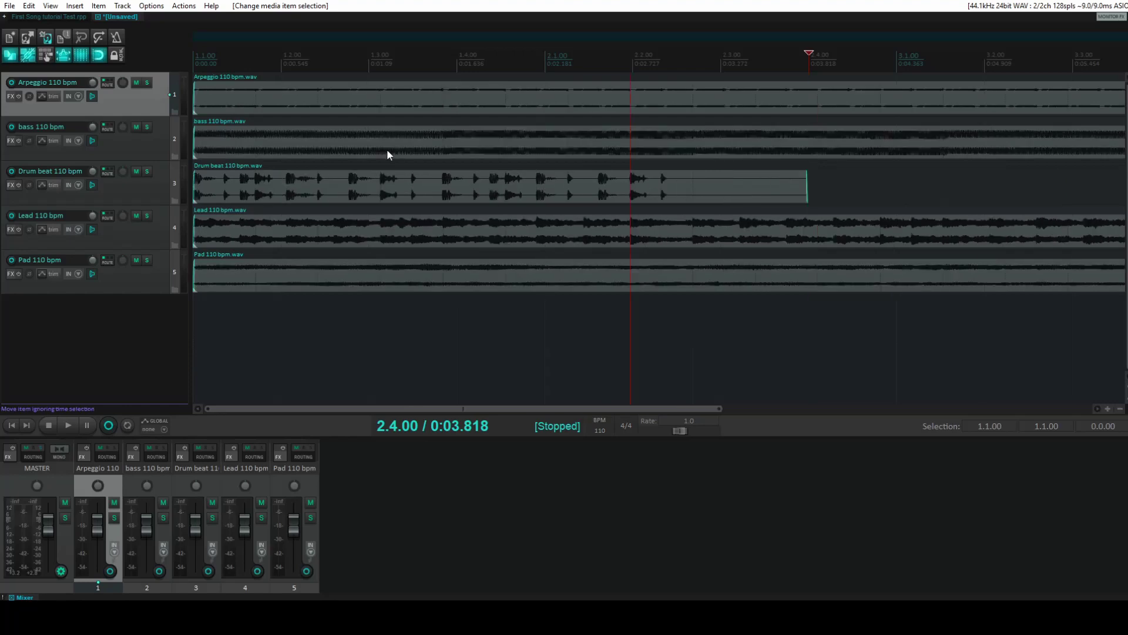
pyautogui.scroll(-4, 386, 152)
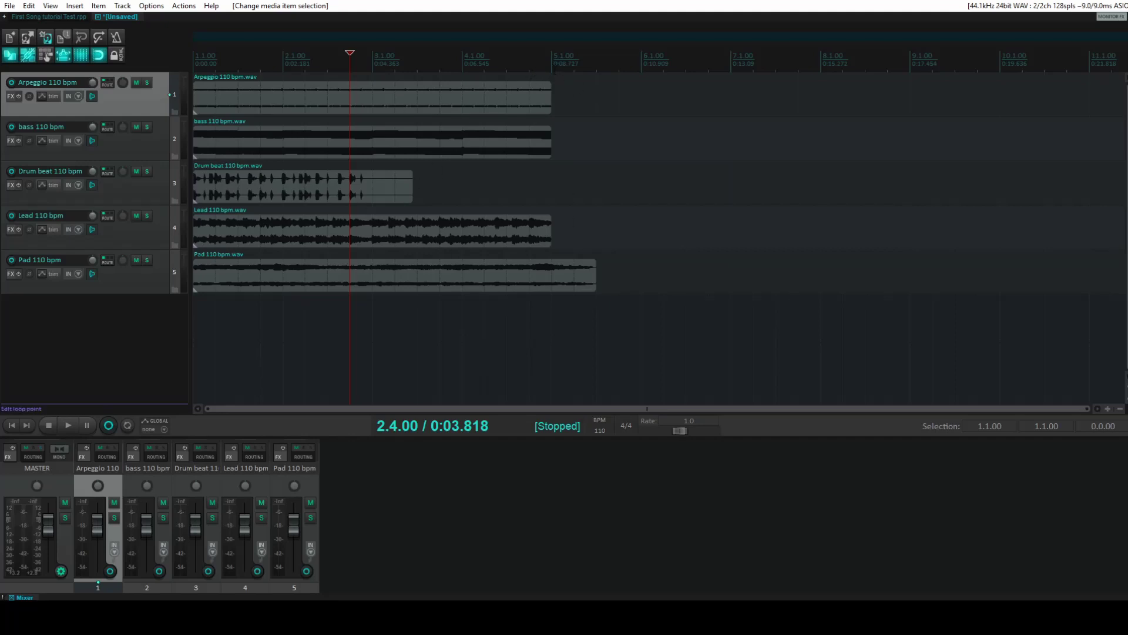
pyautogui.click(554, 66)
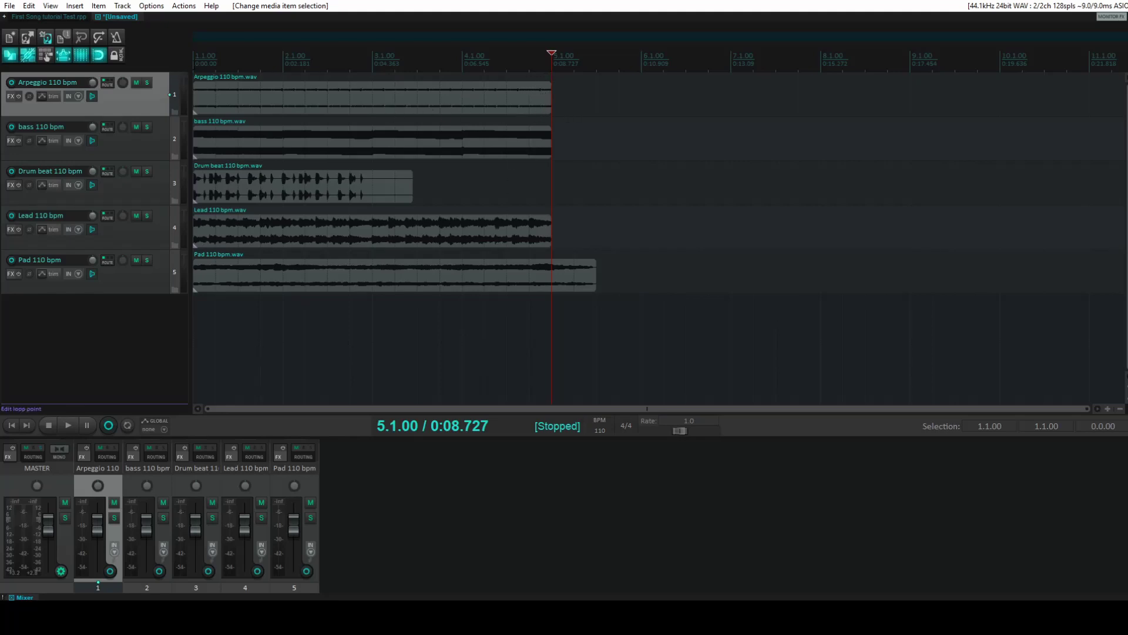
# Trim the end of the Pad clip to the start of bar 5, level with the other four-bar clips.
pyautogui.press('Home')
pyautogui.click(552, 63)
pyautogui.click(122, 285)
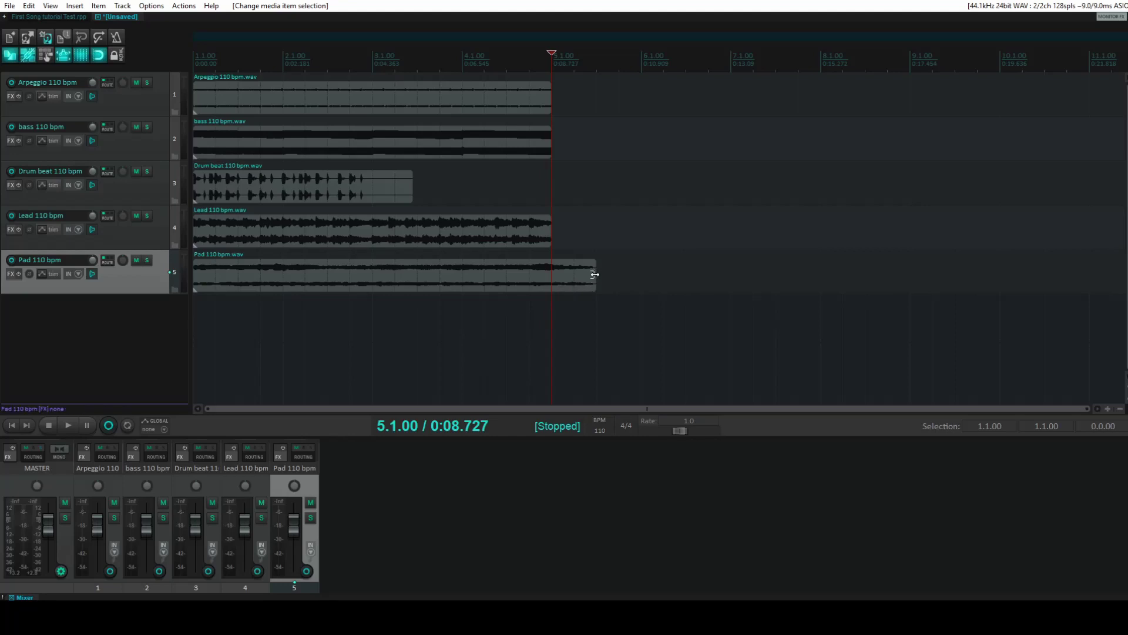
pyautogui.moveTo(593, 275); pyautogui.dragTo(548, 283)
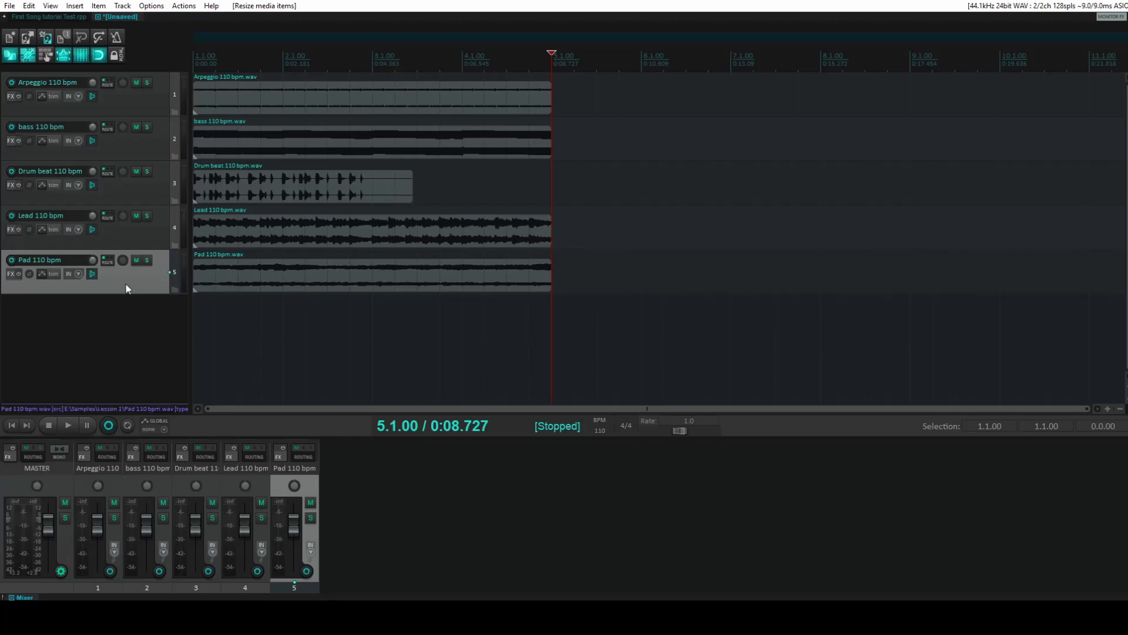
# Nest the Pad track under the Lead track as a folder child, and move it back out to the top level.
pyautogui.moveTo(124, 281); pyautogui.dragTo(99, 228)
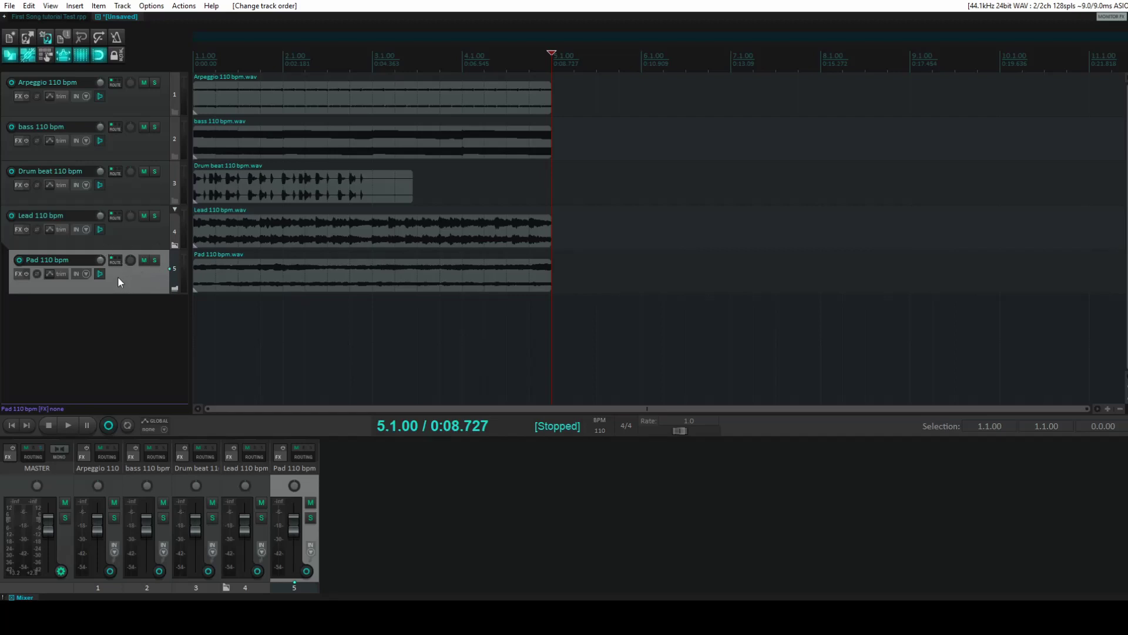
pyautogui.moveTo(117, 277); pyautogui.dragTo(61, 292)
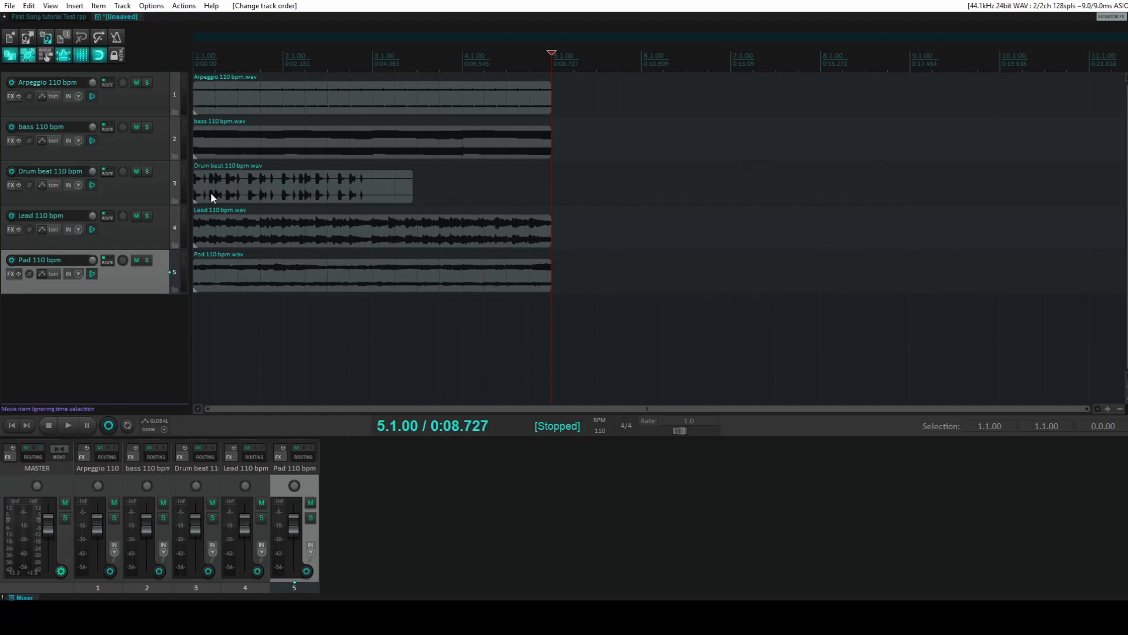
# Trim the silent end of the Drum beat clip back to the start of bar 3.
pyautogui.click(127, 189)
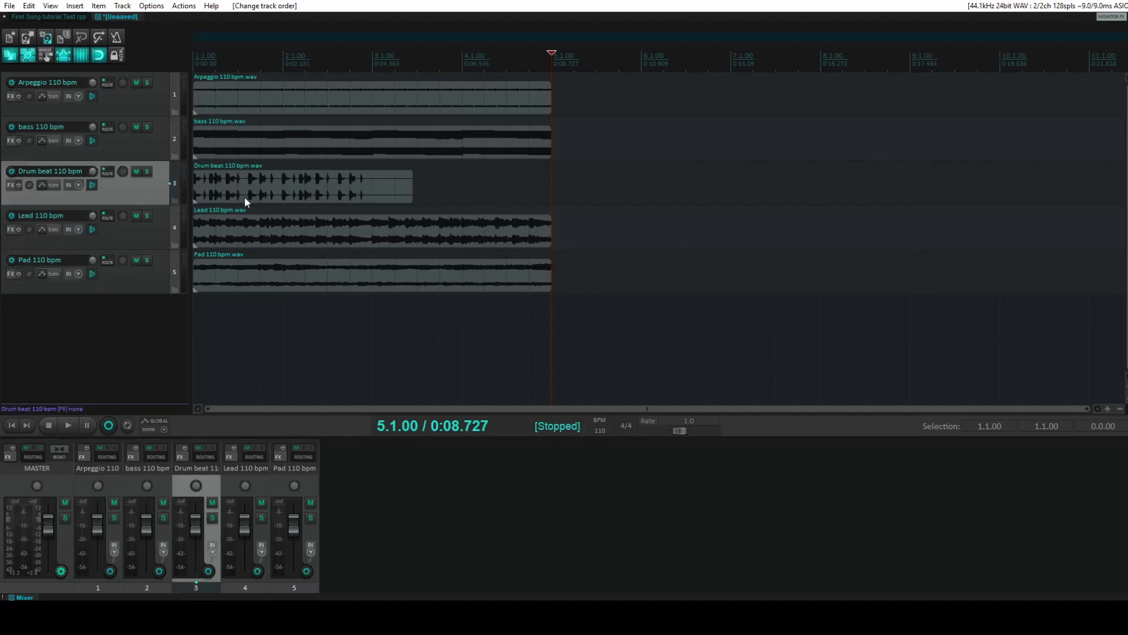
pyautogui.click(367, 90)
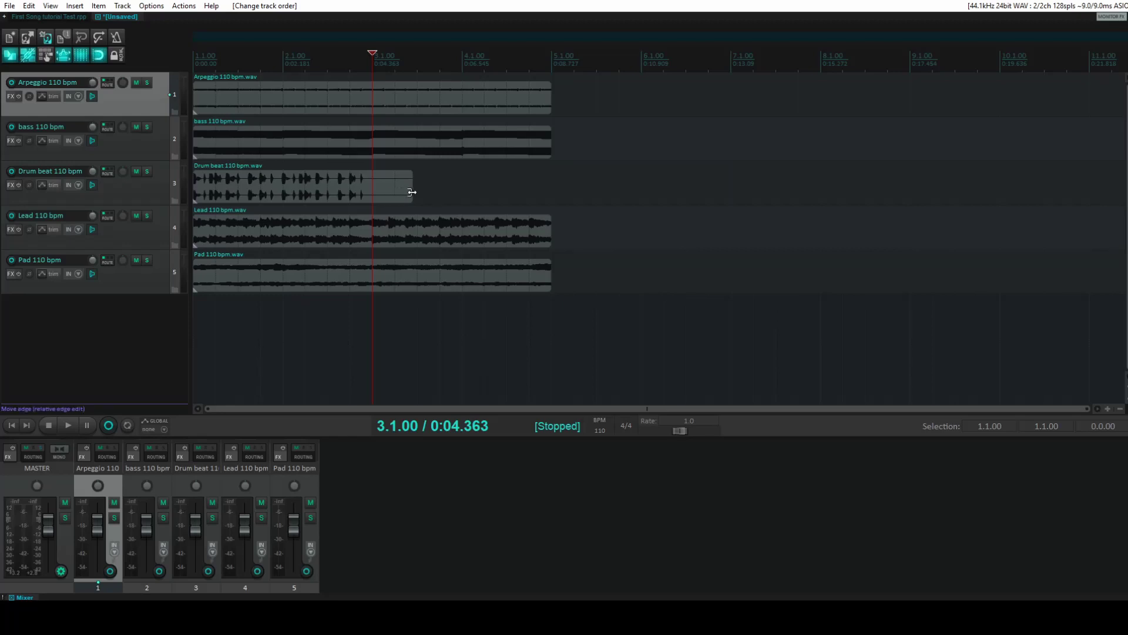
pyautogui.moveTo(412, 192); pyautogui.dragTo(374, 191)
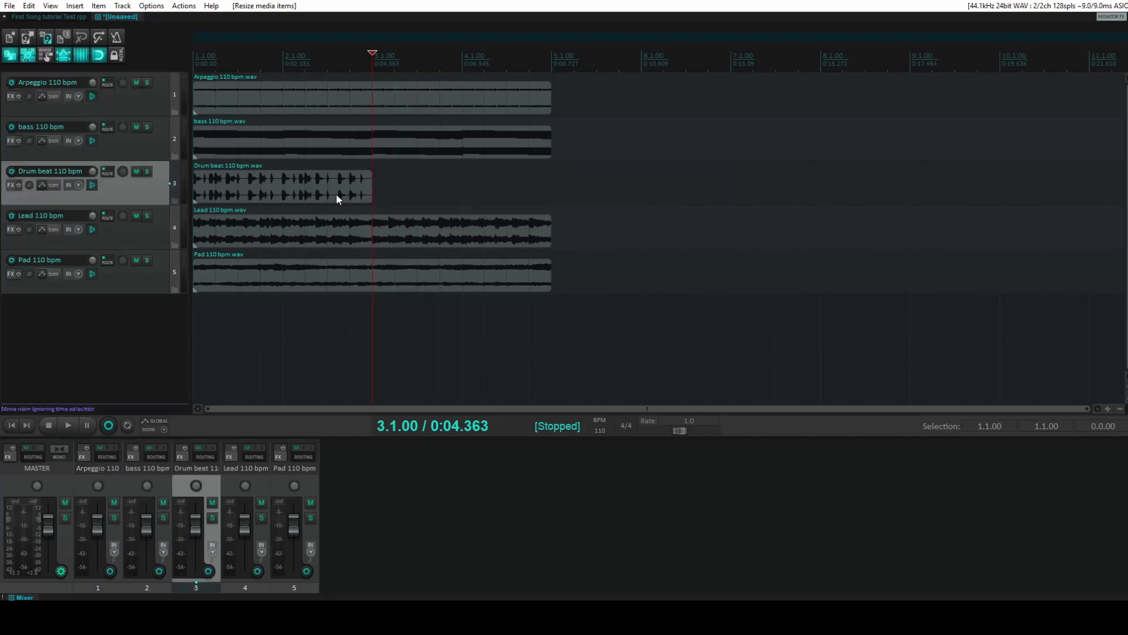
# Copy the two-bar Drum beat clip and paste it on the same track directly after the original, at about the start of bar 3.
pyautogui.click(306, 197)
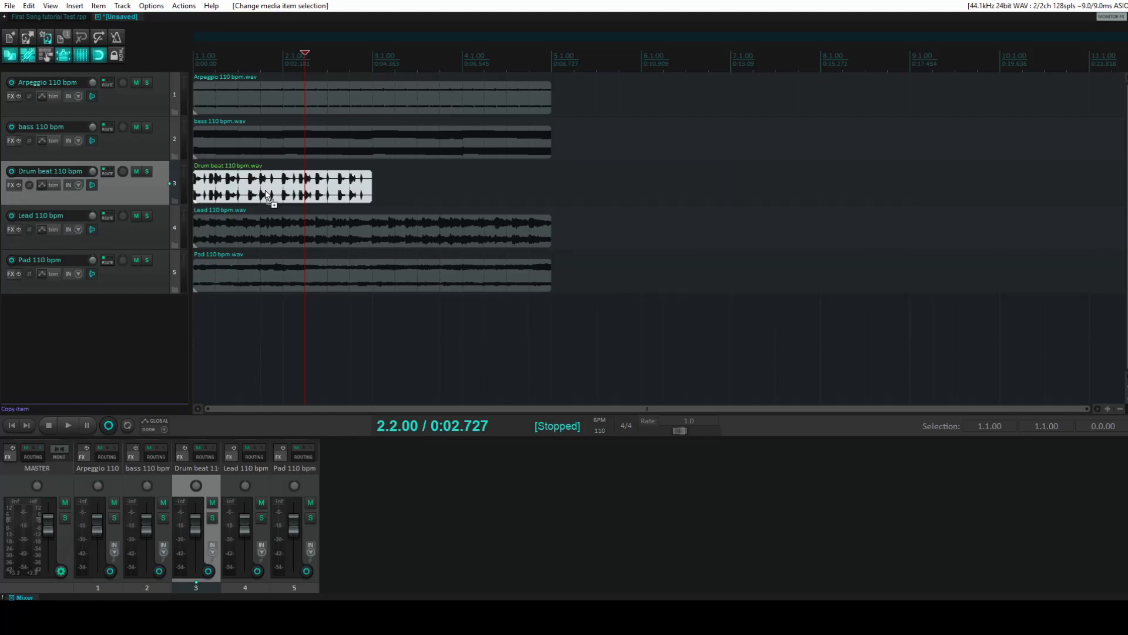
pyautogui.click(29, 5)
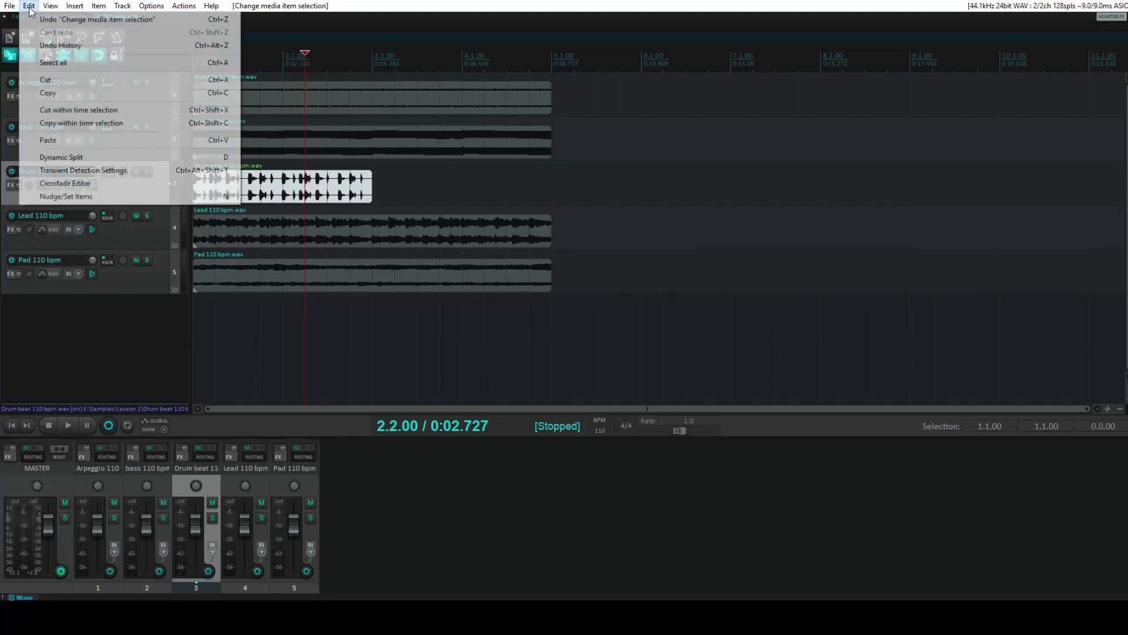
pyautogui.click(57, 94)
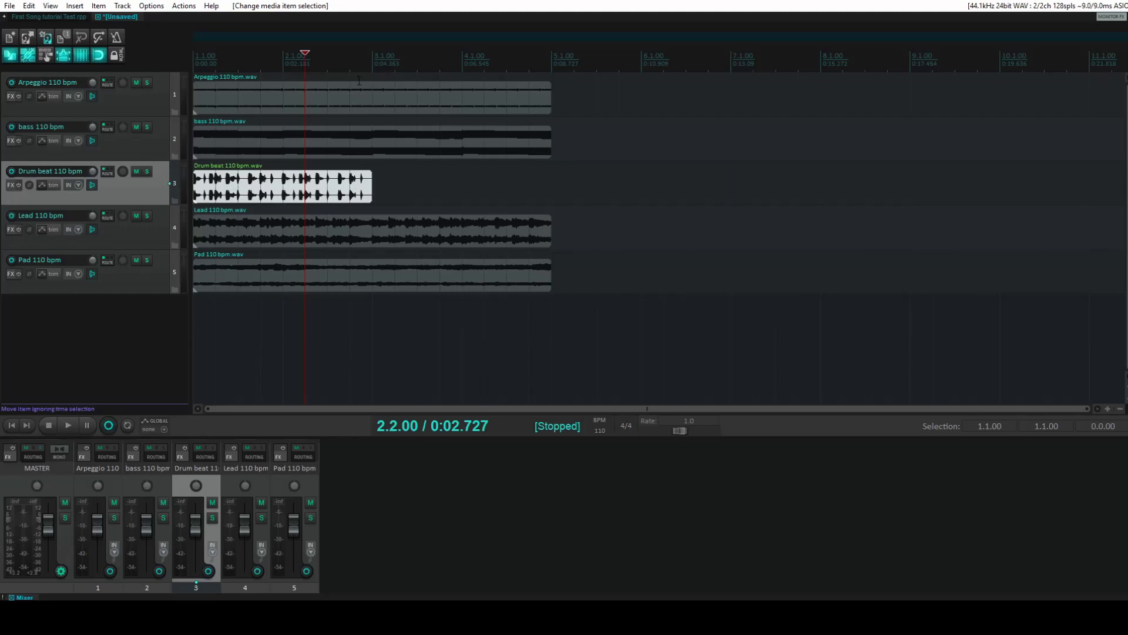
pyautogui.click(372, 62)
pyautogui.click(353, 186)
pyautogui.click(370, 178)
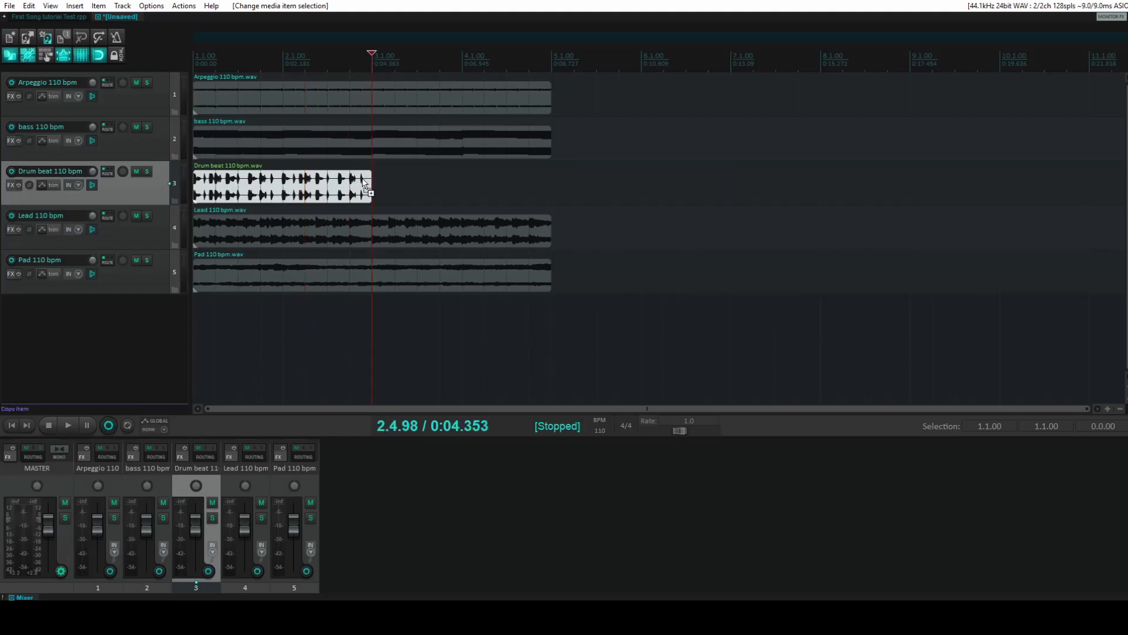
pyautogui.hotkey('ctrl', 'v')
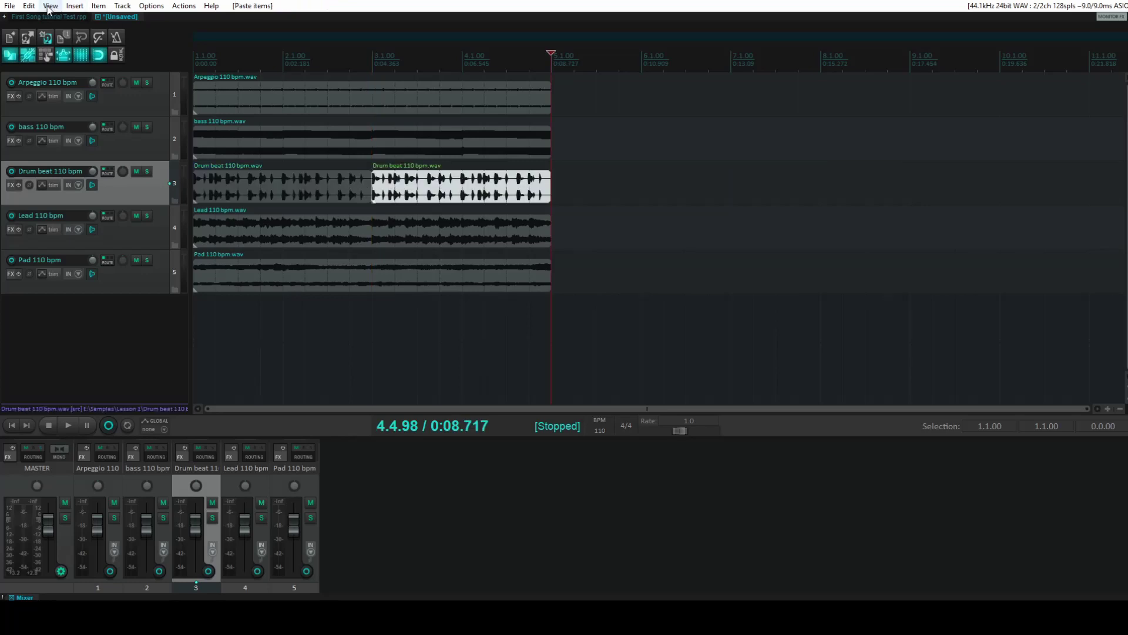
pyautogui.click(28, 5)
# Select the original and the pasted Drum beat clips alternately to examine them as separate items.
pyautogui.click(505, 195)
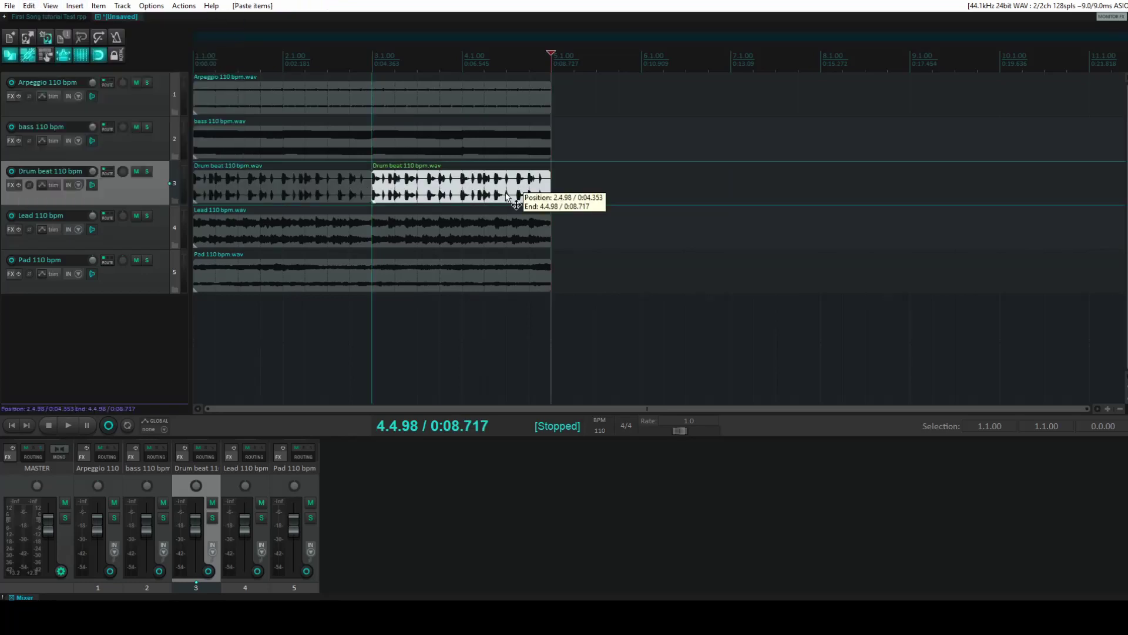
pyautogui.click(506, 196)
pyautogui.click(338, 193)
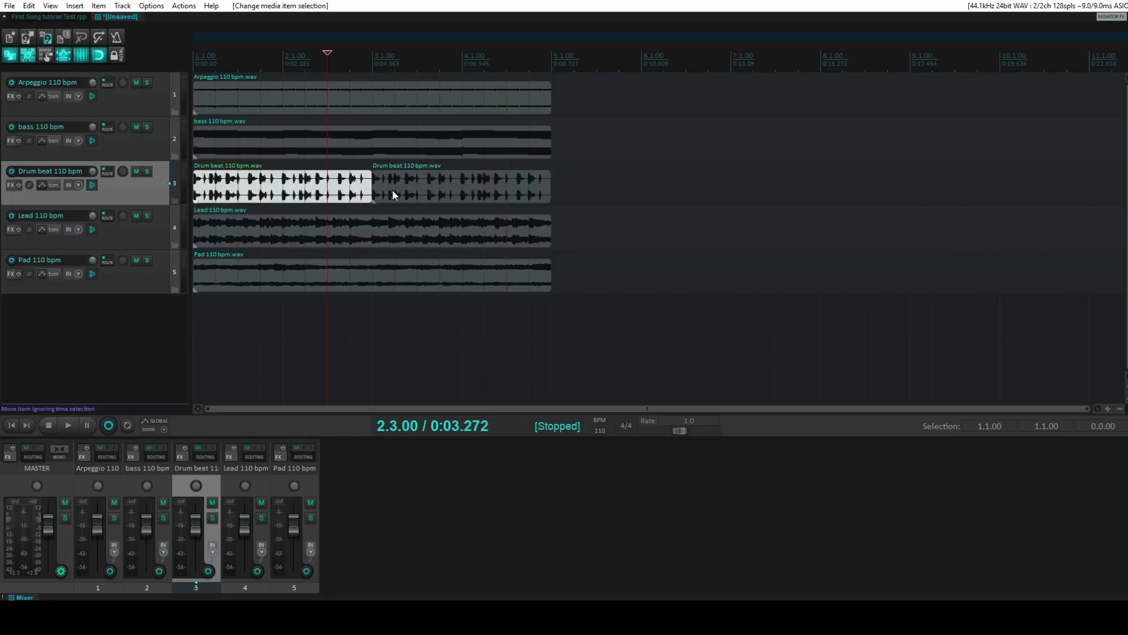
pyautogui.click(399, 194)
pyautogui.click(336, 193)
pyautogui.click(416, 195)
pyautogui.click(337, 195)
pyautogui.click(396, 194)
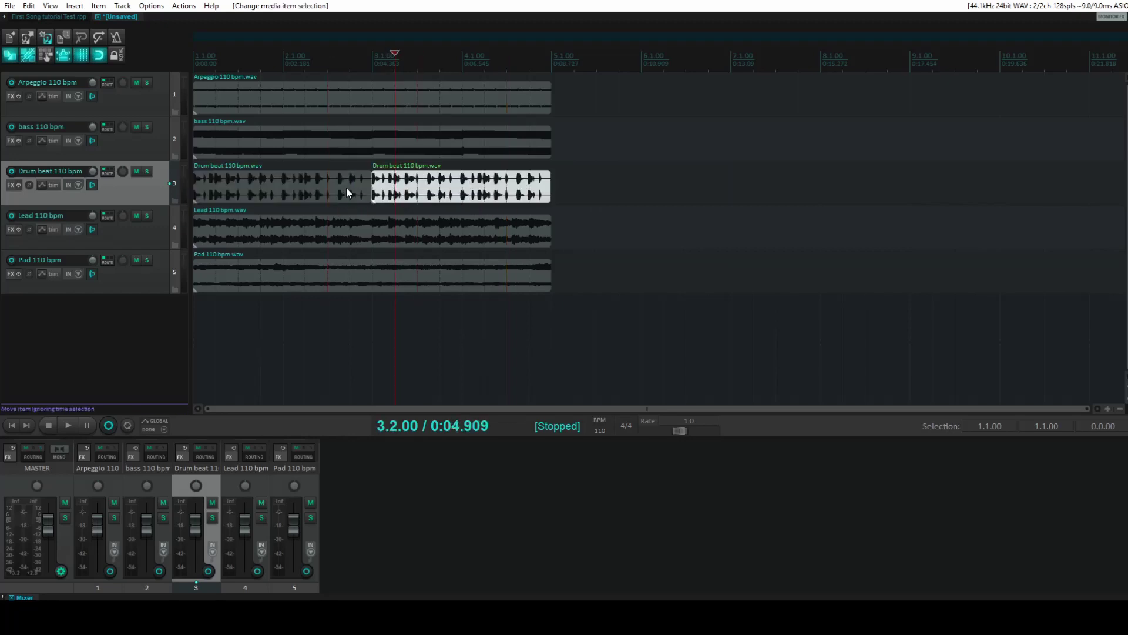
pyautogui.click(329, 194)
pyautogui.click(418, 194)
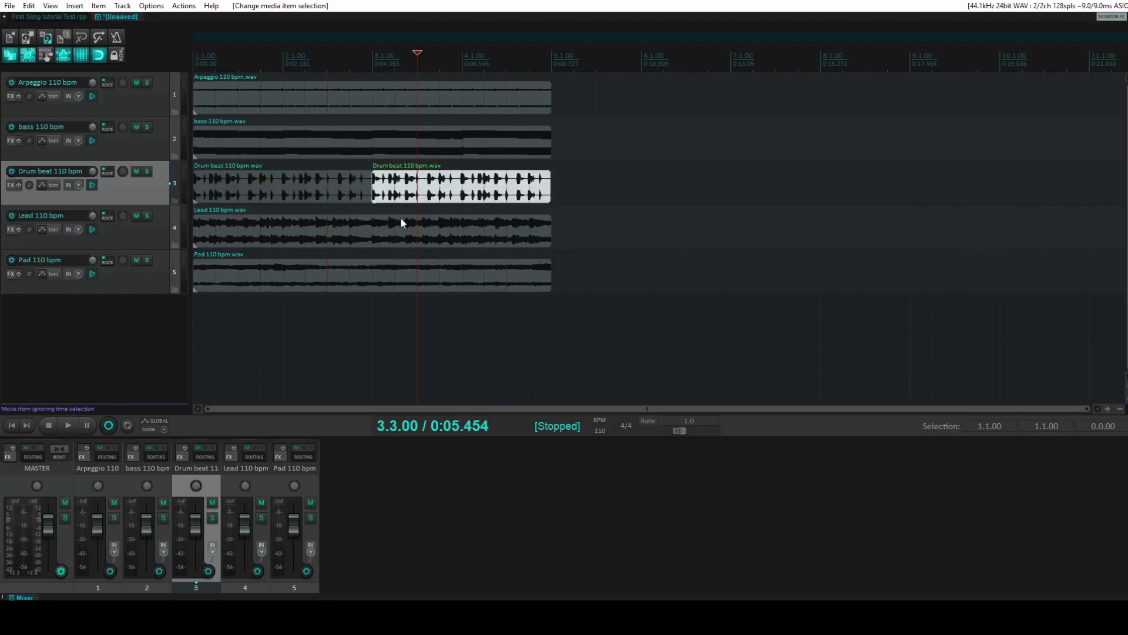
# Select both Drum beat clips and glue them into one item.
pyautogui.click(316, 195)
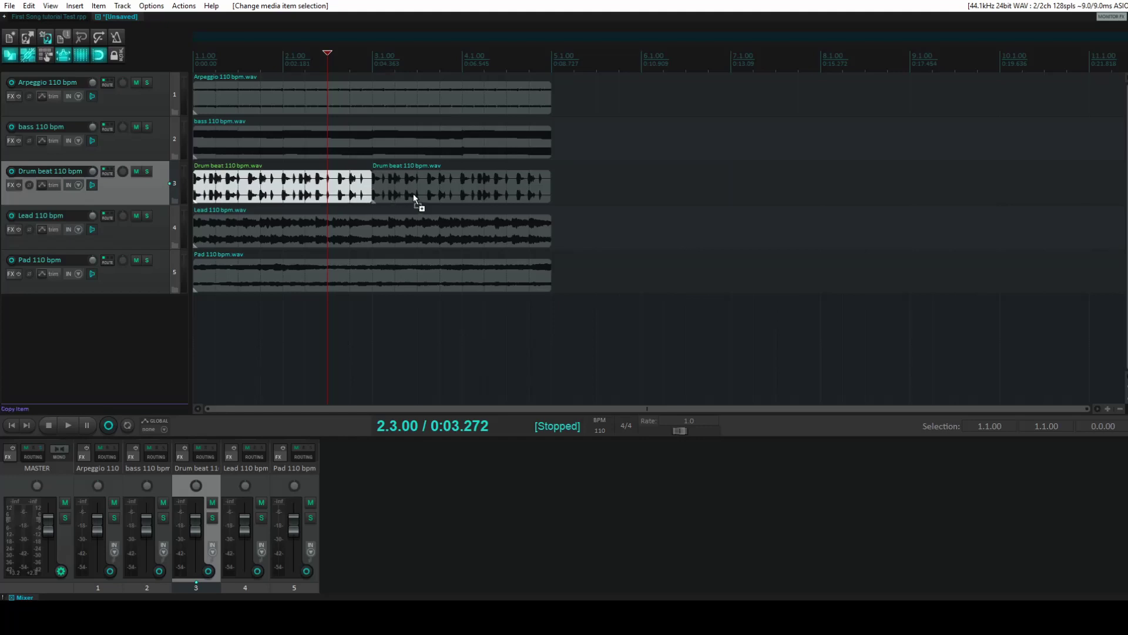
pyautogui.keyDown('ctrl'); pyautogui.click(414, 193); pyautogui.keyUp('ctrl')
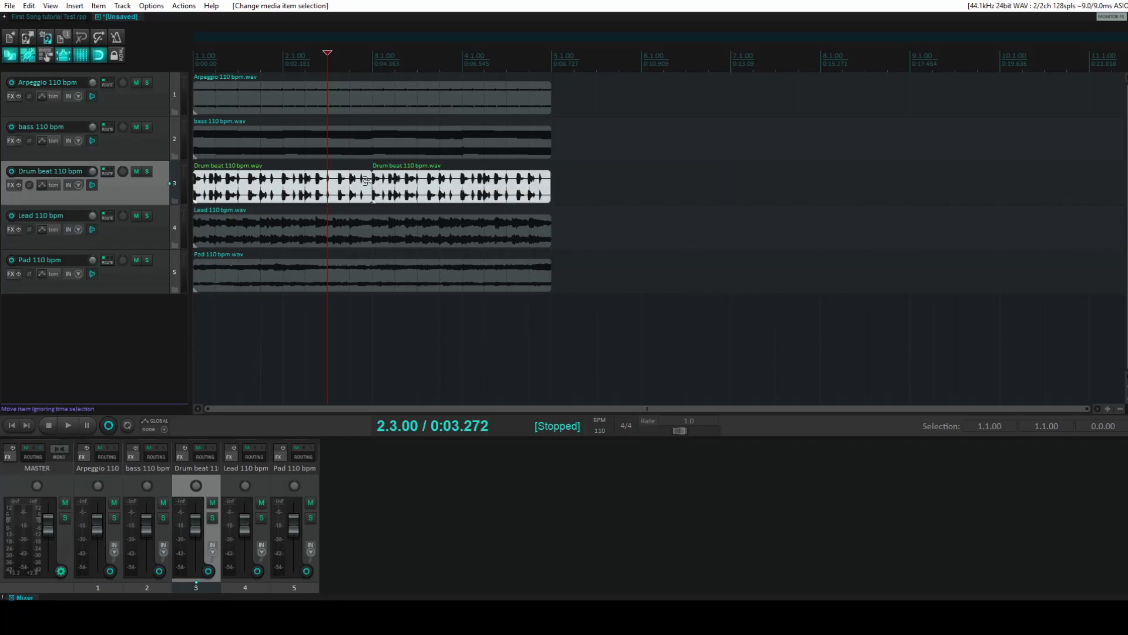
pyautogui.rightClick(404, 189)
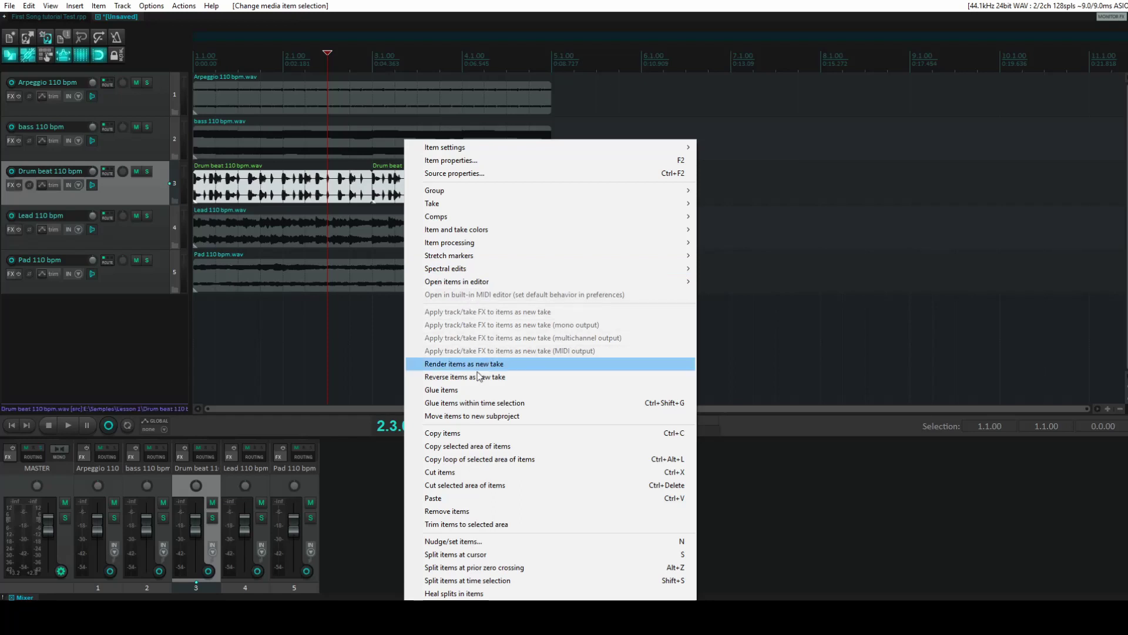
pyautogui.click(431, 391)
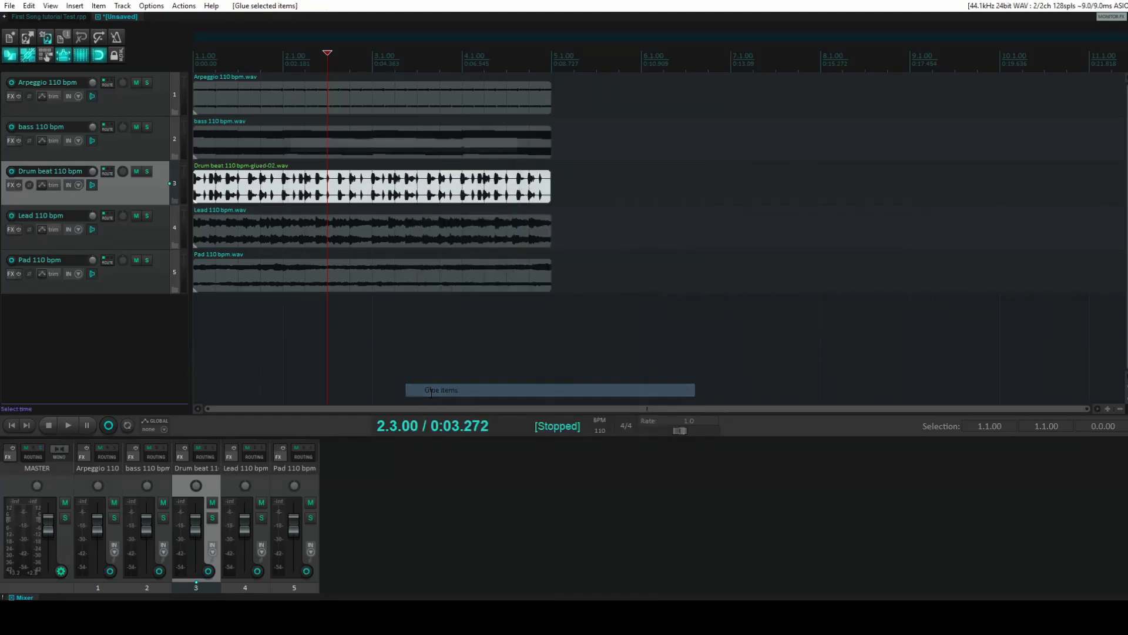
pyautogui.click(352, 197)
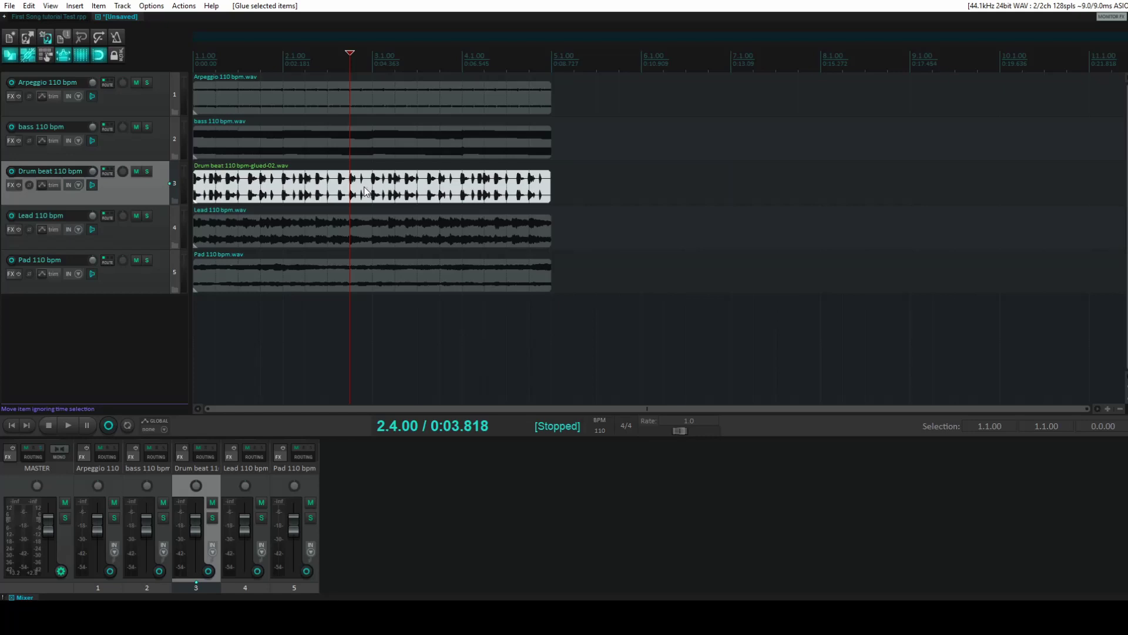
# Set the Arpeggio track's custom color to red.
pyautogui.click(145, 102)
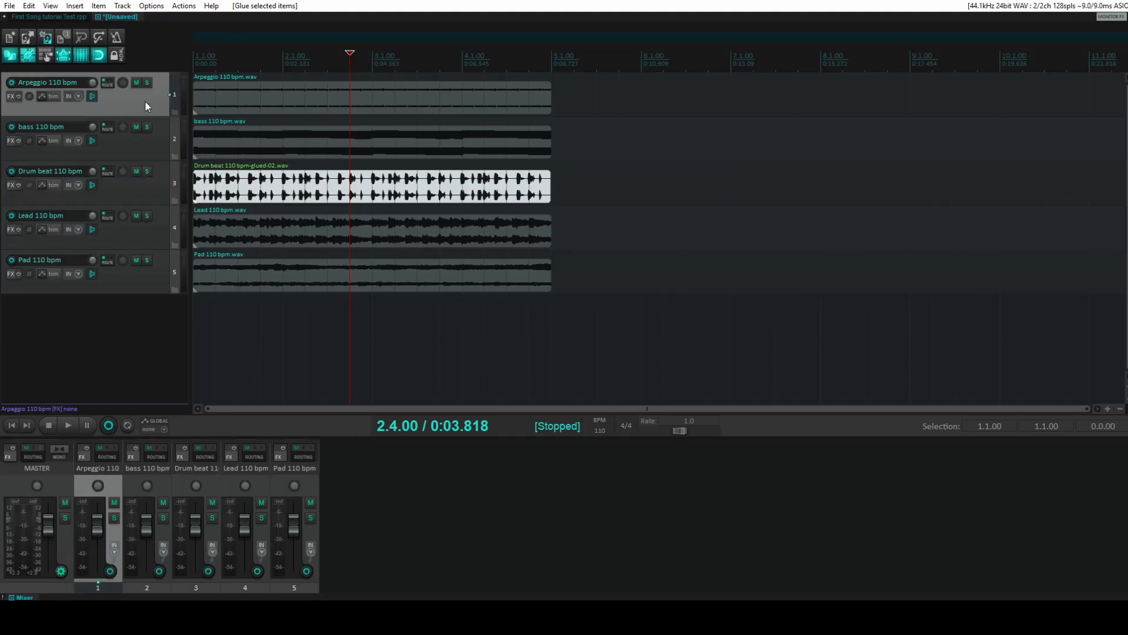
pyautogui.rightClick(147, 103)
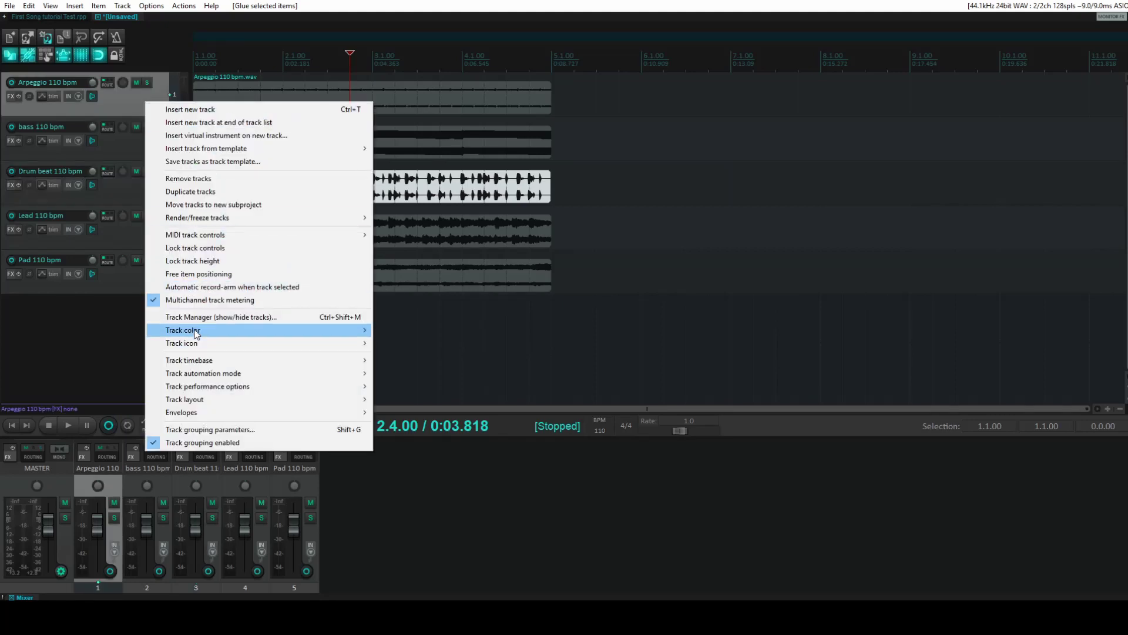
pyautogui.moveTo(200, 332)
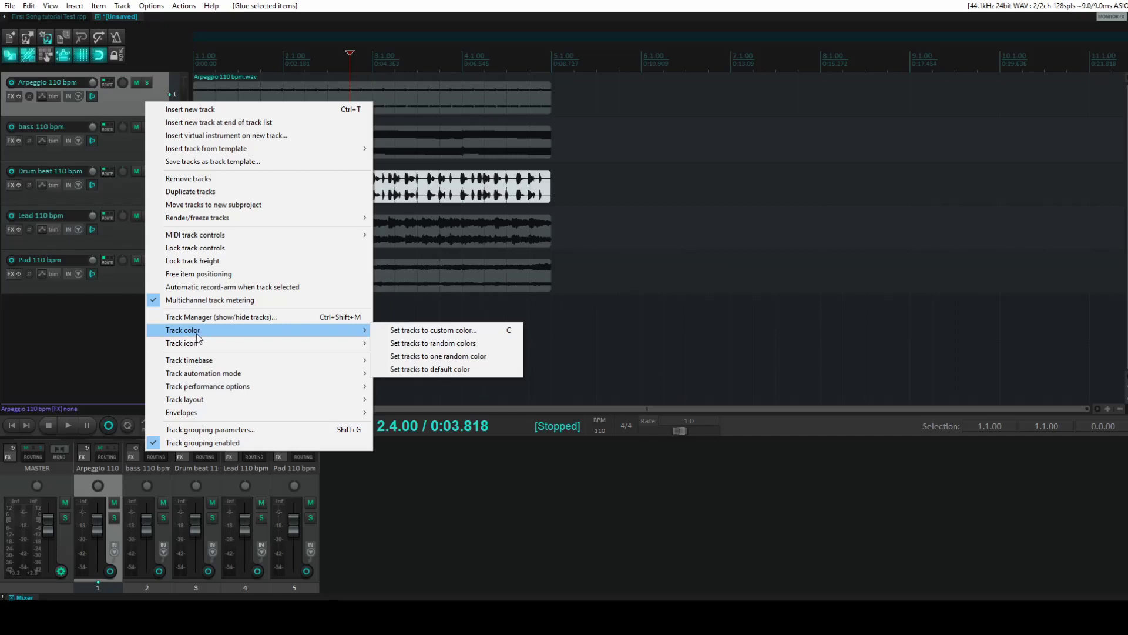
pyautogui.click(423, 332)
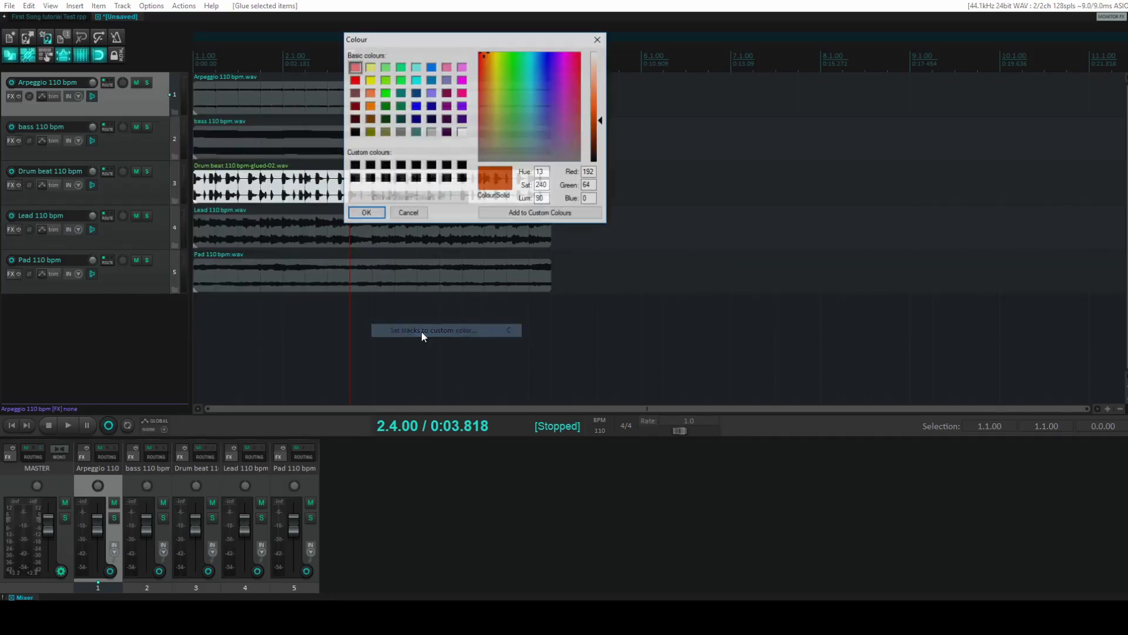
pyautogui.click(355, 81)
pyautogui.click(365, 212)
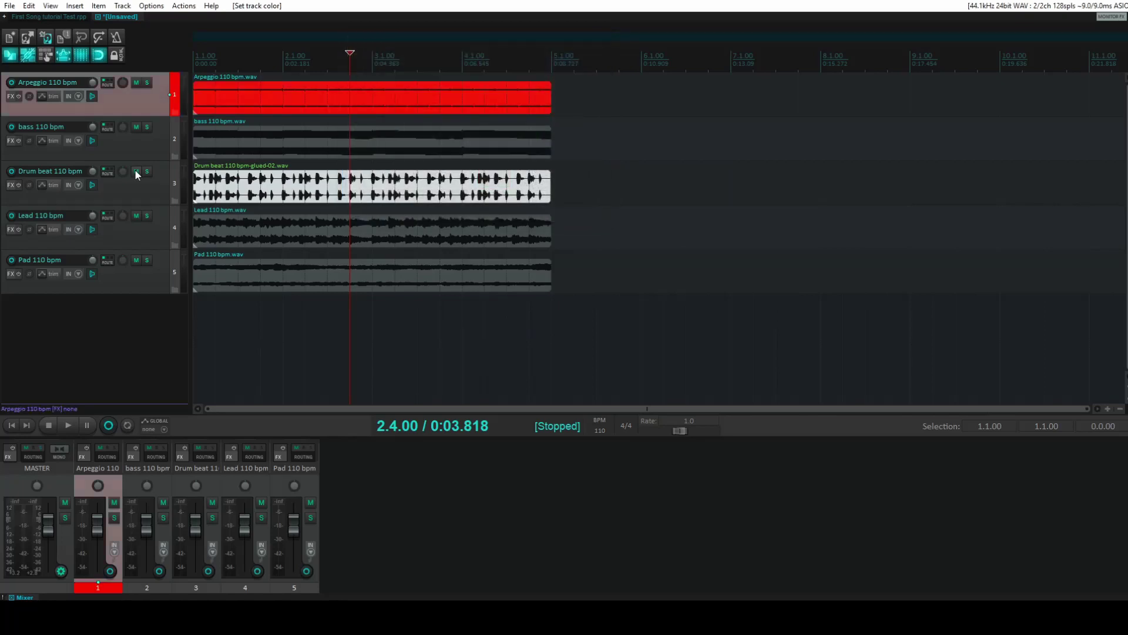
# Set the bass track's custom color to yellow (255, 255, 0).
pyautogui.click(143, 144)
pyautogui.rightClick(143, 146)
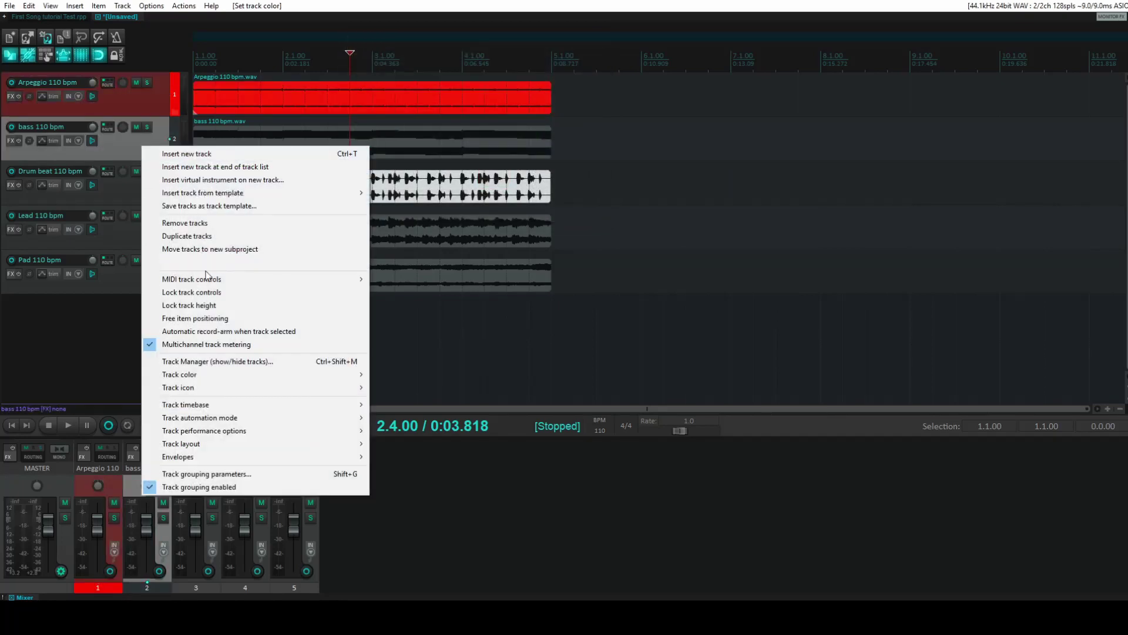
pyautogui.moveTo(190, 379)
pyautogui.click(411, 372)
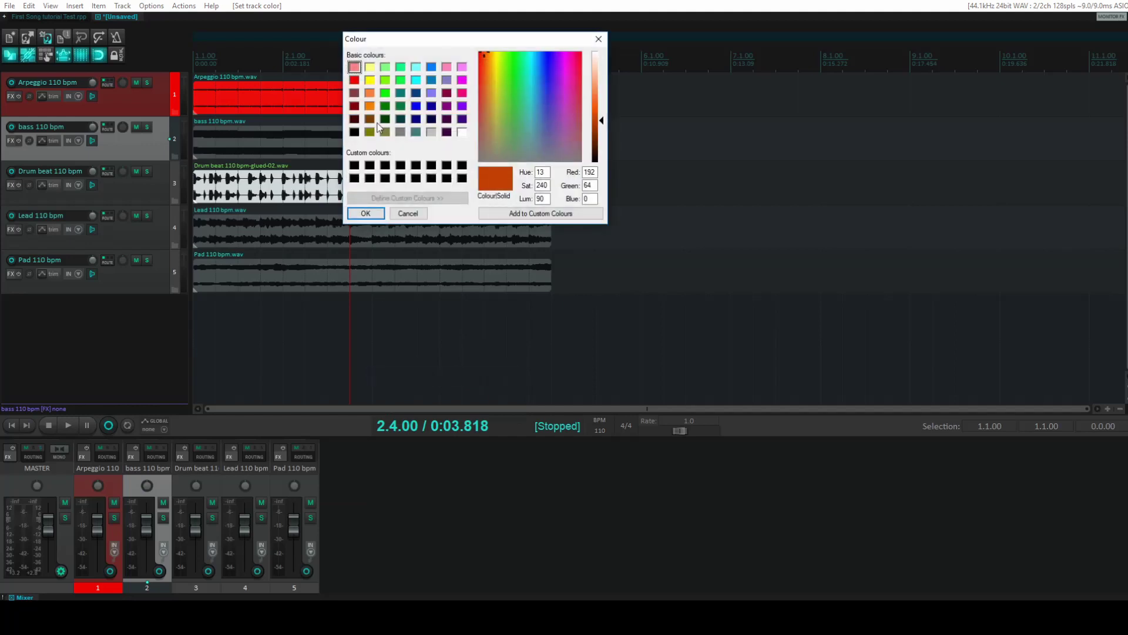
pyautogui.click(369, 68)
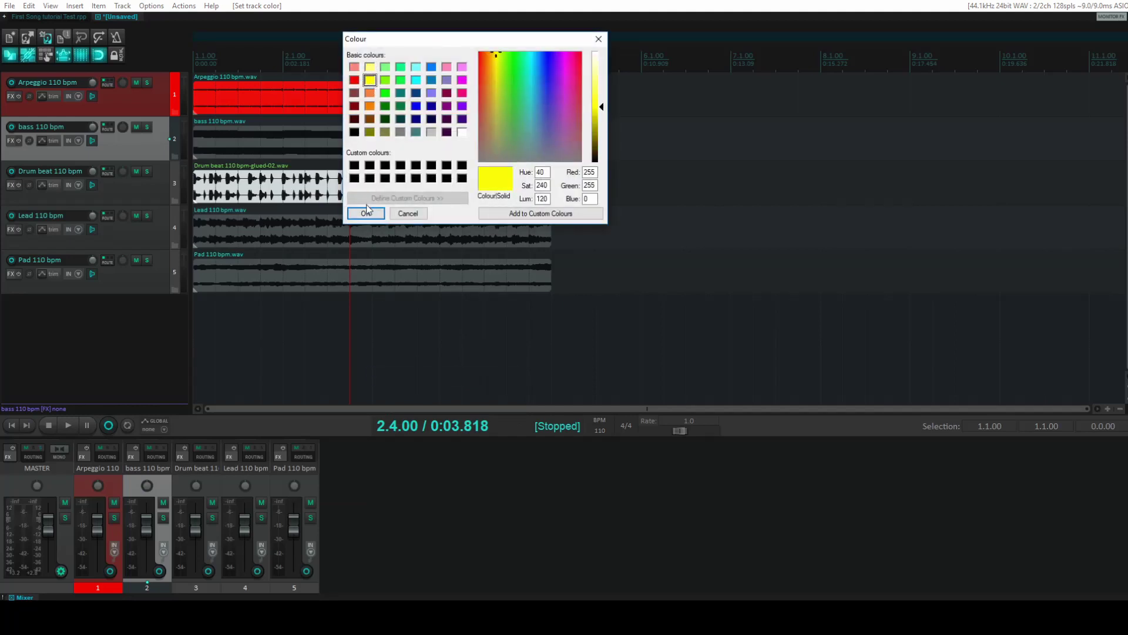
pyautogui.click(365, 213)
# Set the Drum beat track's custom color to green (0, 255, 64).
pyautogui.click(124, 189)
pyautogui.rightClick(125, 190)
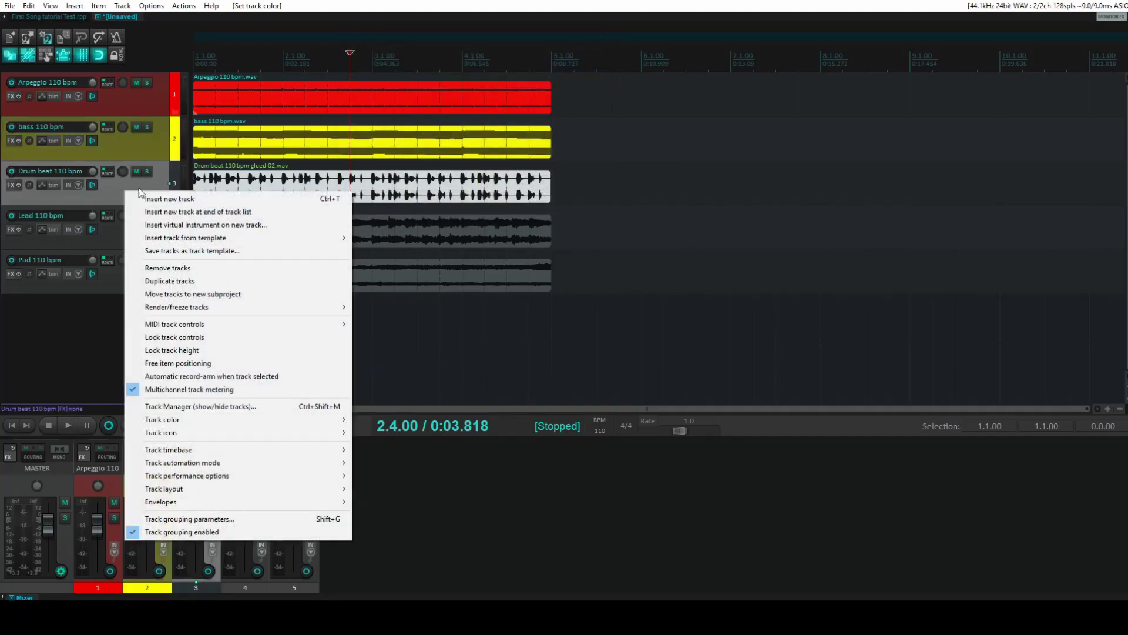
pyautogui.moveTo(180, 421)
pyautogui.click(433, 422)
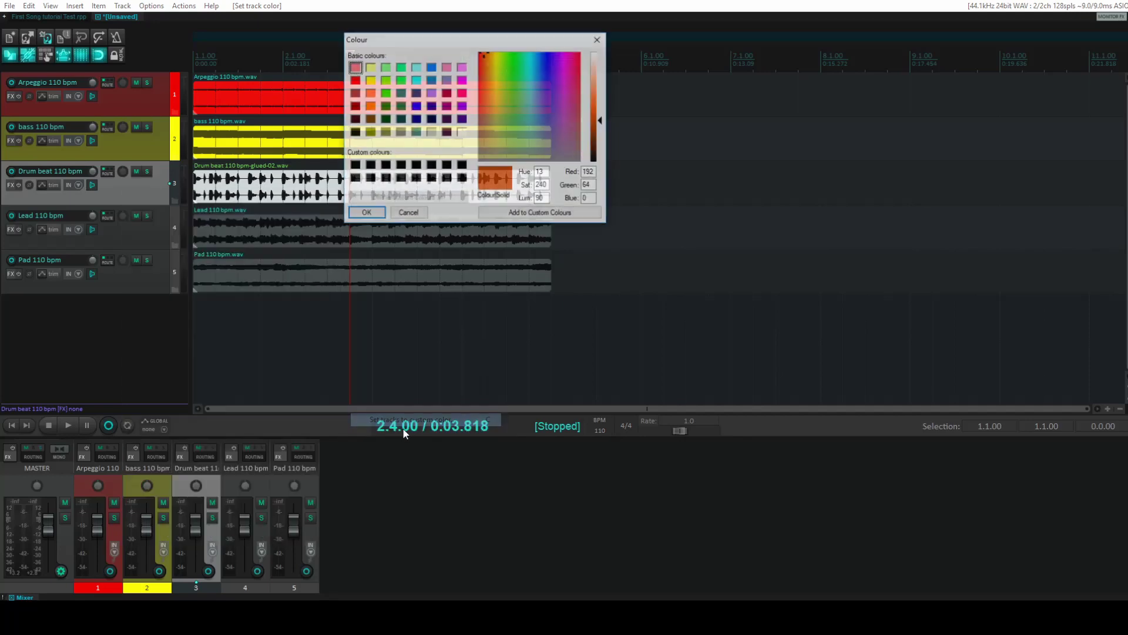
pyautogui.click(401, 80)
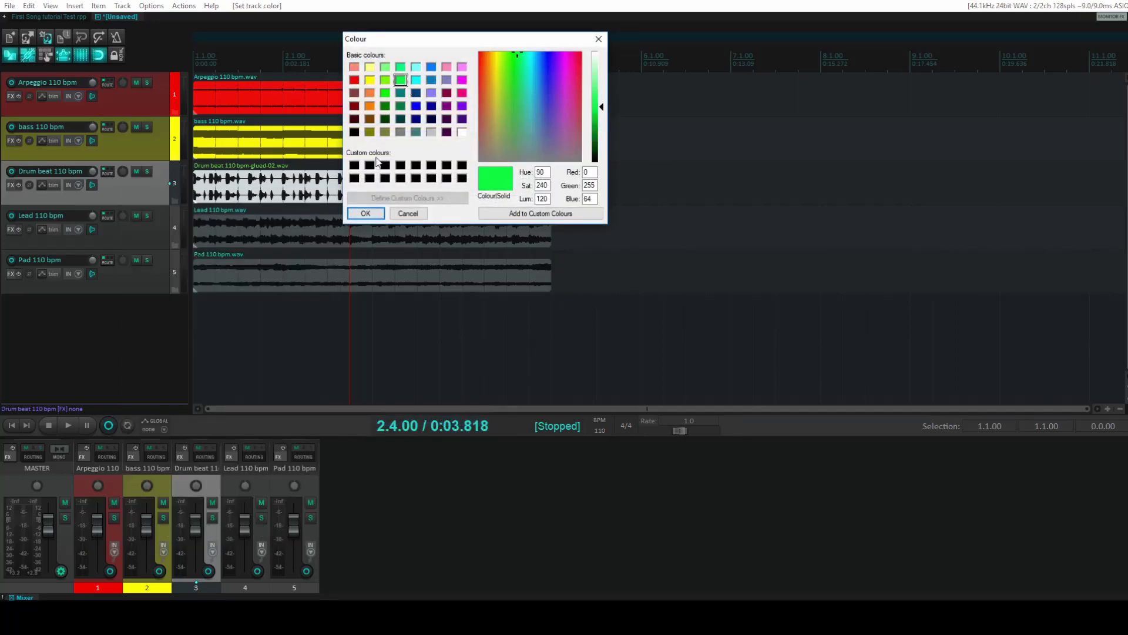
pyautogui.click(365, 213)
# Set the Lead track's custom color to blue.
pyautogui.click(143, 237)
pyautogui.rightClick(142, 238)
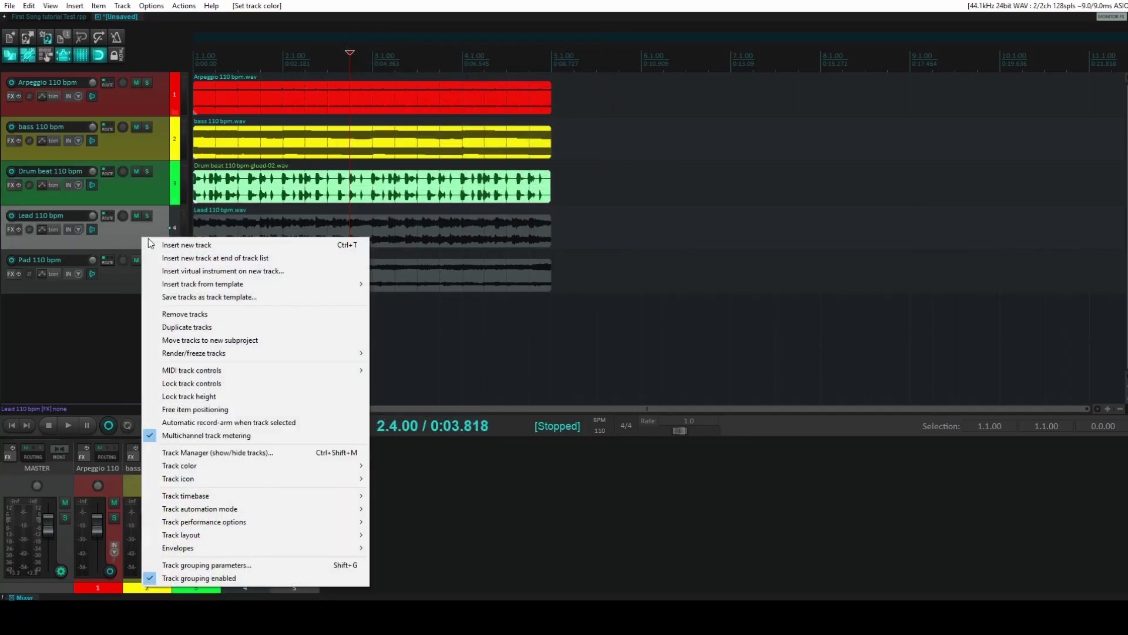
pyautogui.moveTo(196, 467)
pyautogui.click(403, 471)
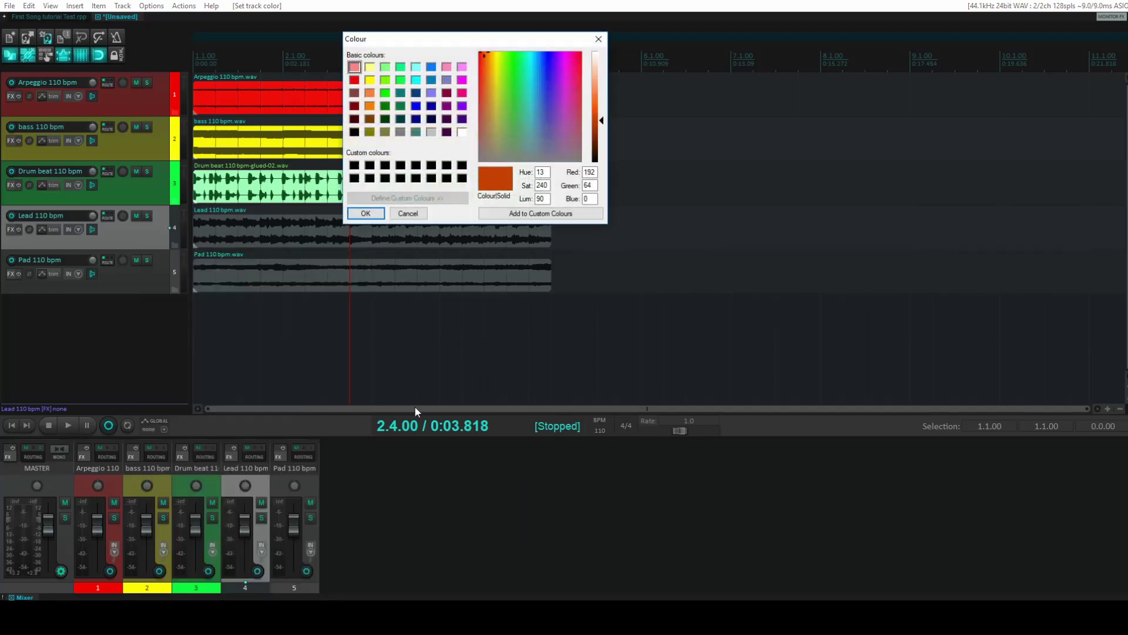
pyautogui.click(430, 67)
pyautogui.click(365, 213)
# Set the Pad track's custom color to dark red (128, 0, 0).
pyautogui.click(154, 272)
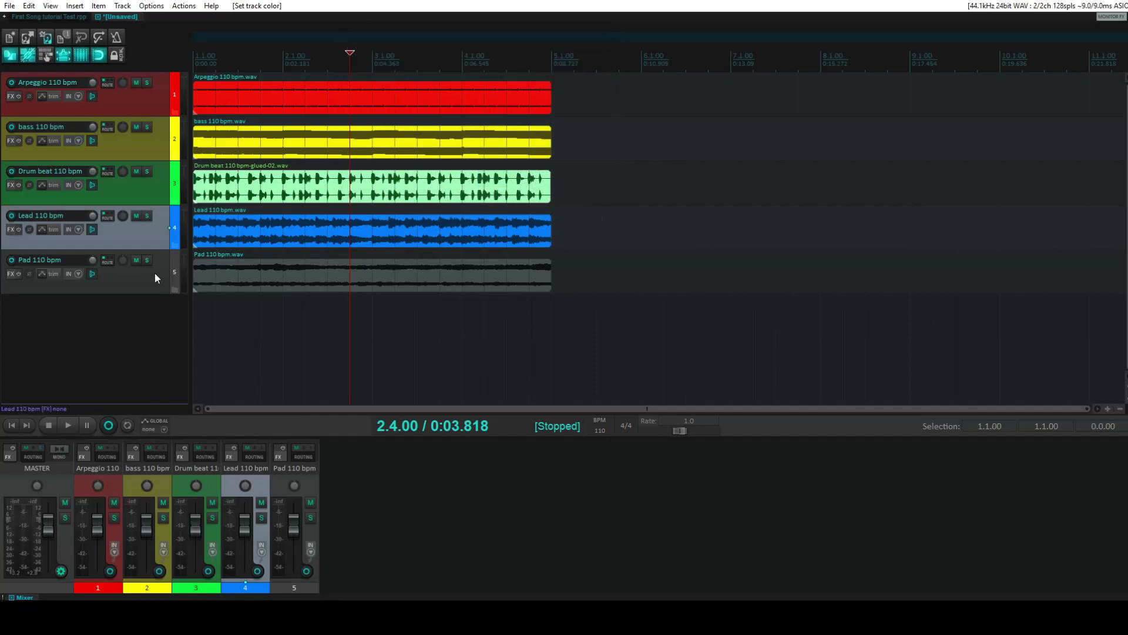
pyautogui.rightClick(154, 273)
pyautogui.moveTo(199, 481)
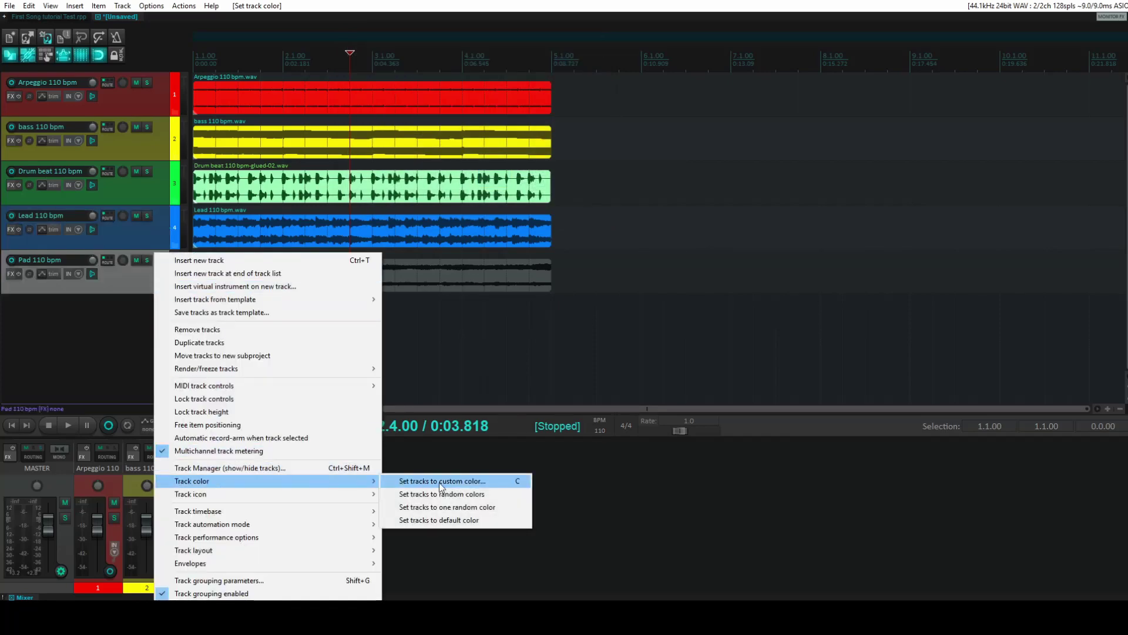
pyautogui.click(412, 480)
pyautogui.click(355, 106)
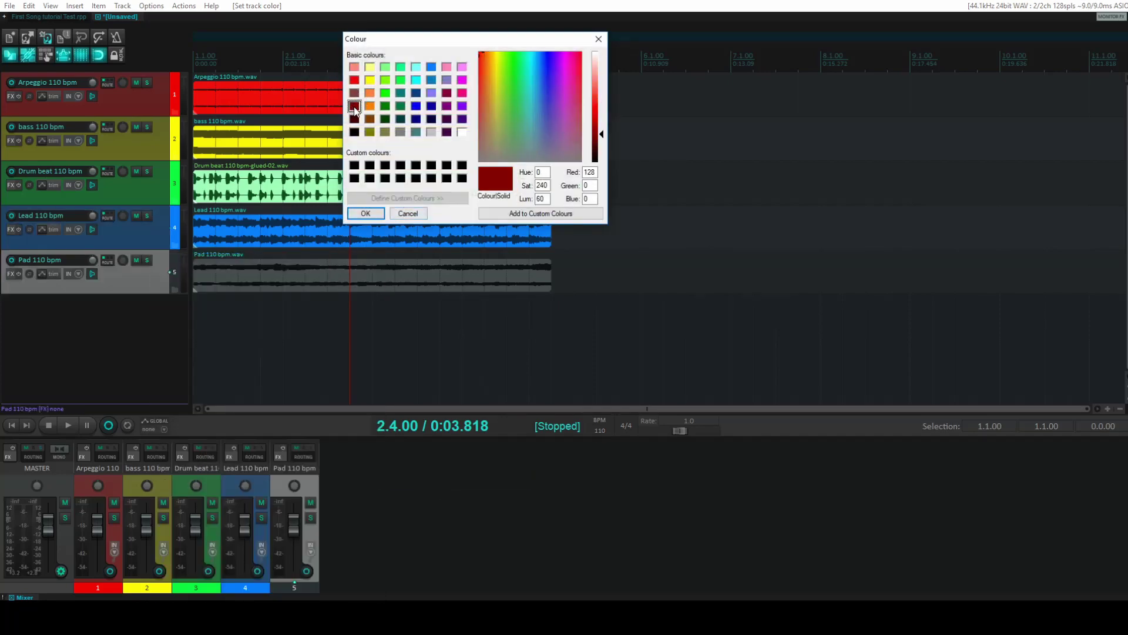
pyautogui.click(364, 214)
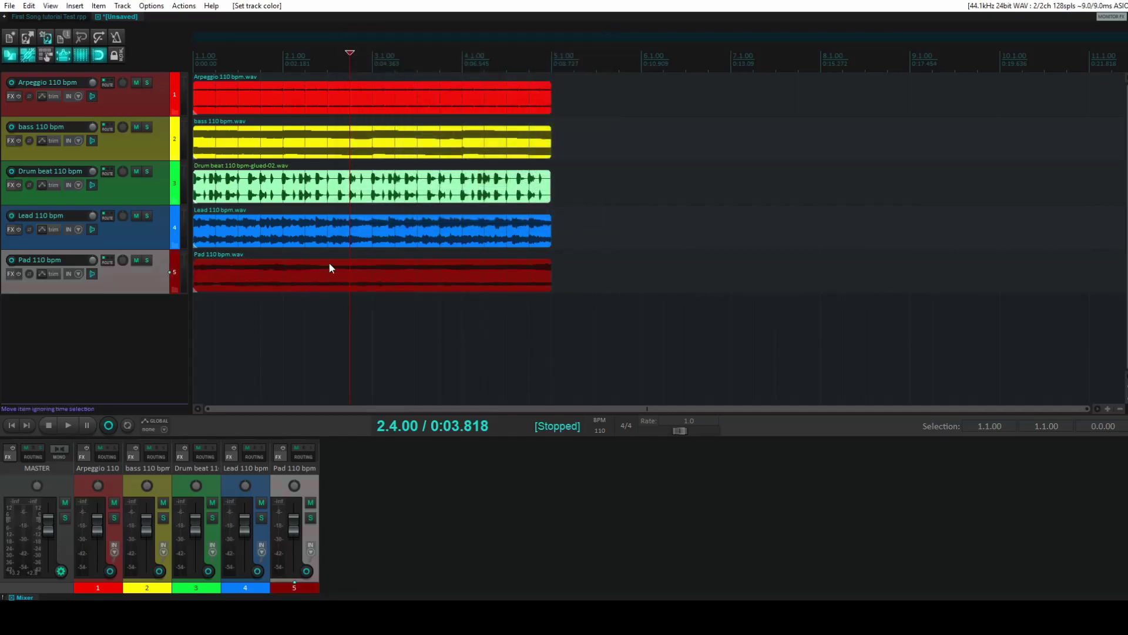
# Return the edit cursor to the project start and lower the volume of all five tracks to -inf dB.
pyautogui.click(362, 72)
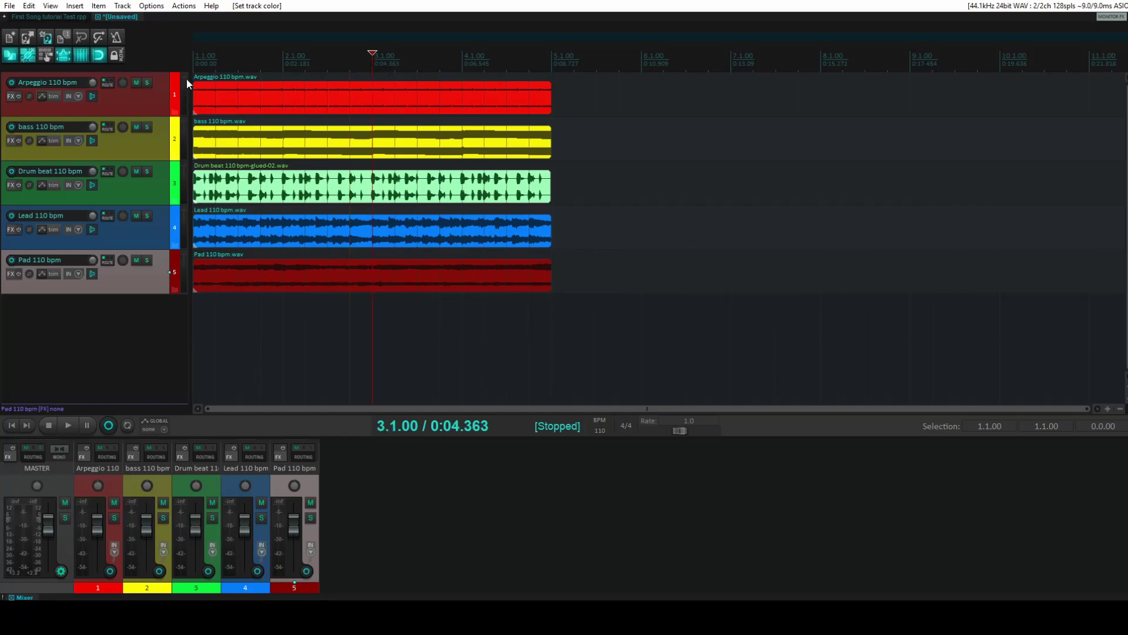
pyautogui.press('Home')
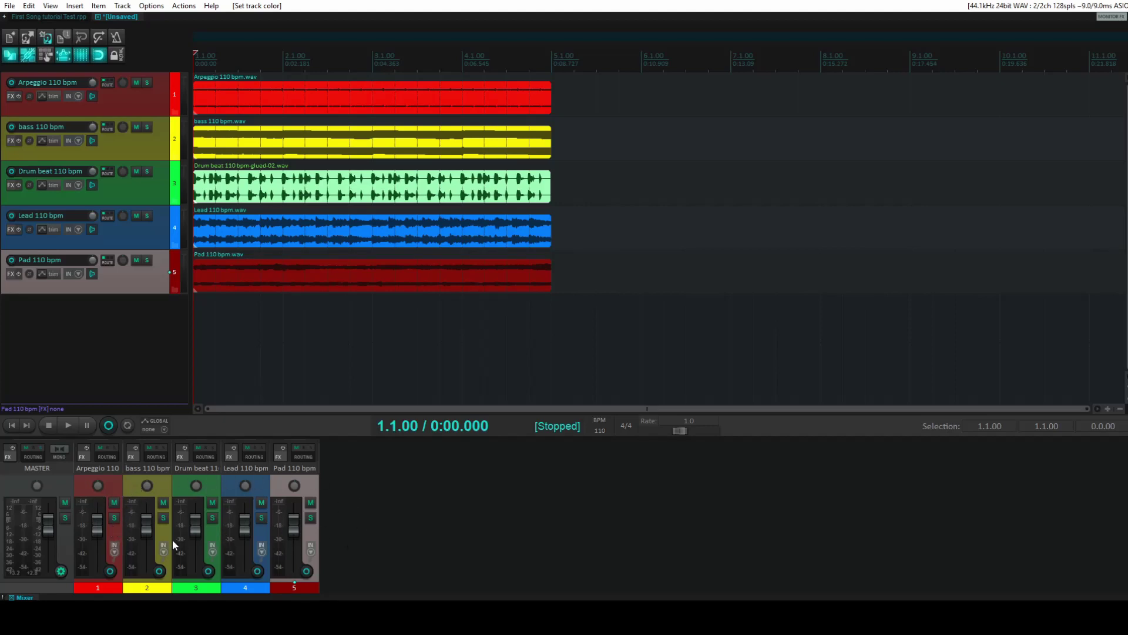
pyautogui.moveTo(293, 527)
pyautogui.mouseDown()
pyautogui.moveTo(290, 540)
pyautogui.moveTo(291, 532)
pyautogui.mouseUp()
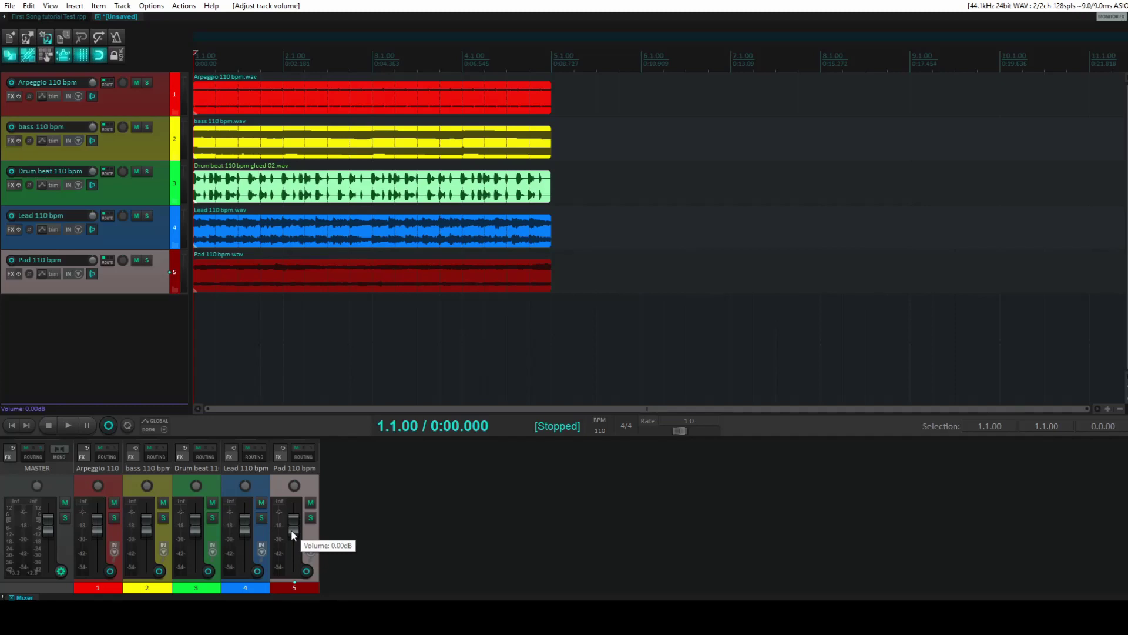
pyautogui.moveTo(291, 530); pyautogui.dragTo(288, 587)
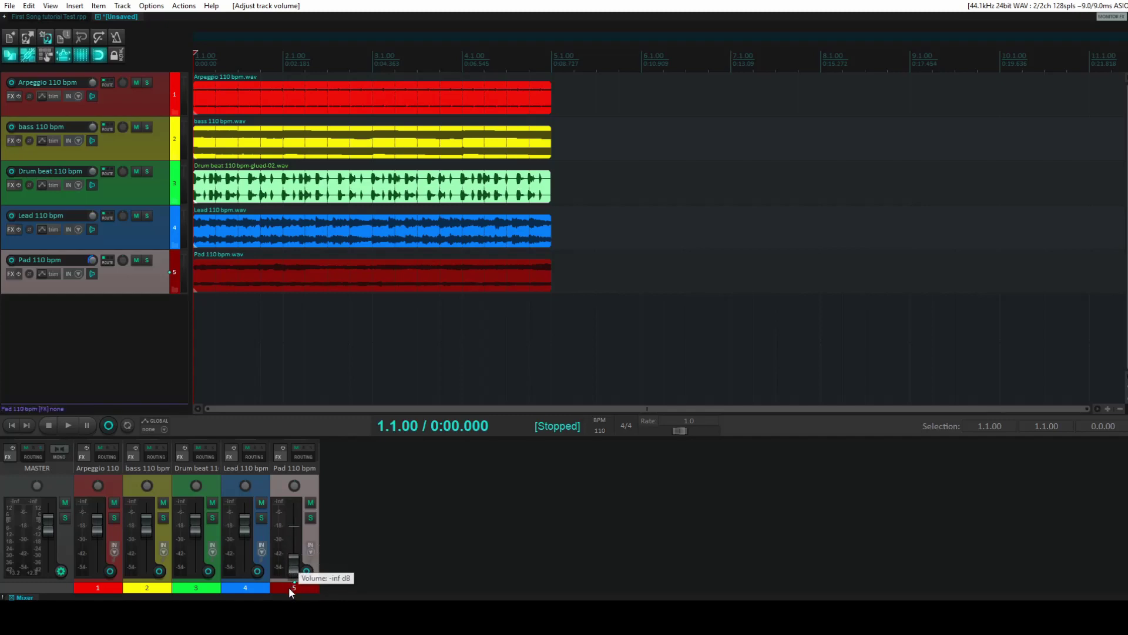
pyautogui.moveTo(241, 531); pyautogui.dragTo(245, 586)
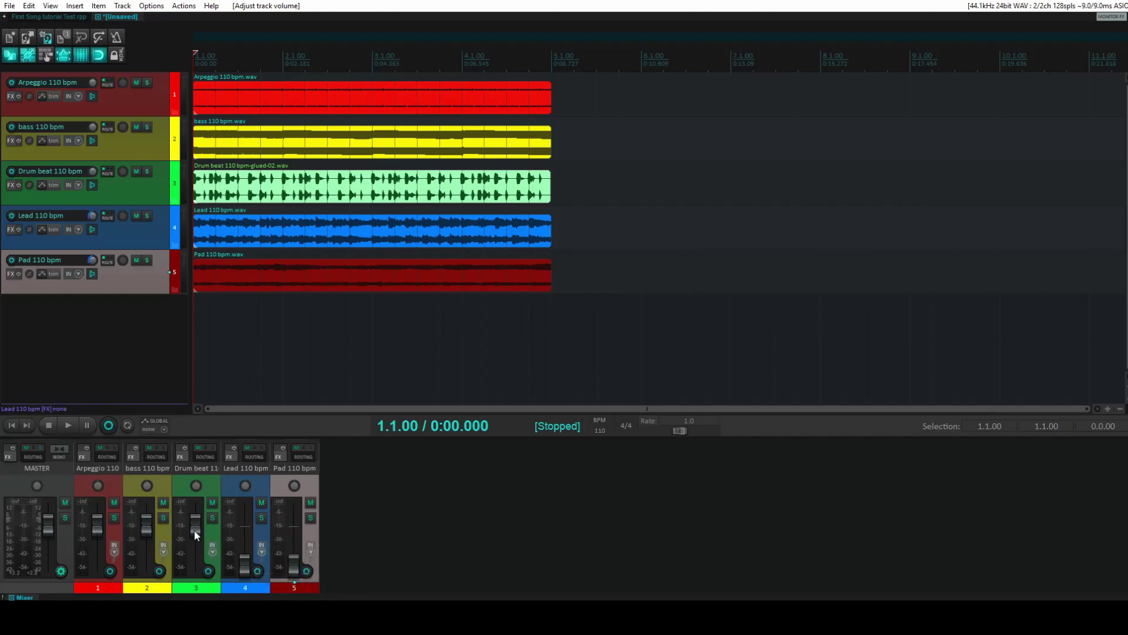
pyautogui.moveTo(194, 530); pyautogui.dragTo(197, 592)
pyautogui.moveTo(144, 531); pyautogui.dragTo(145, 589)
pyautogui.moveTo(100, 535); pyautogui.dragTo(99, 582)
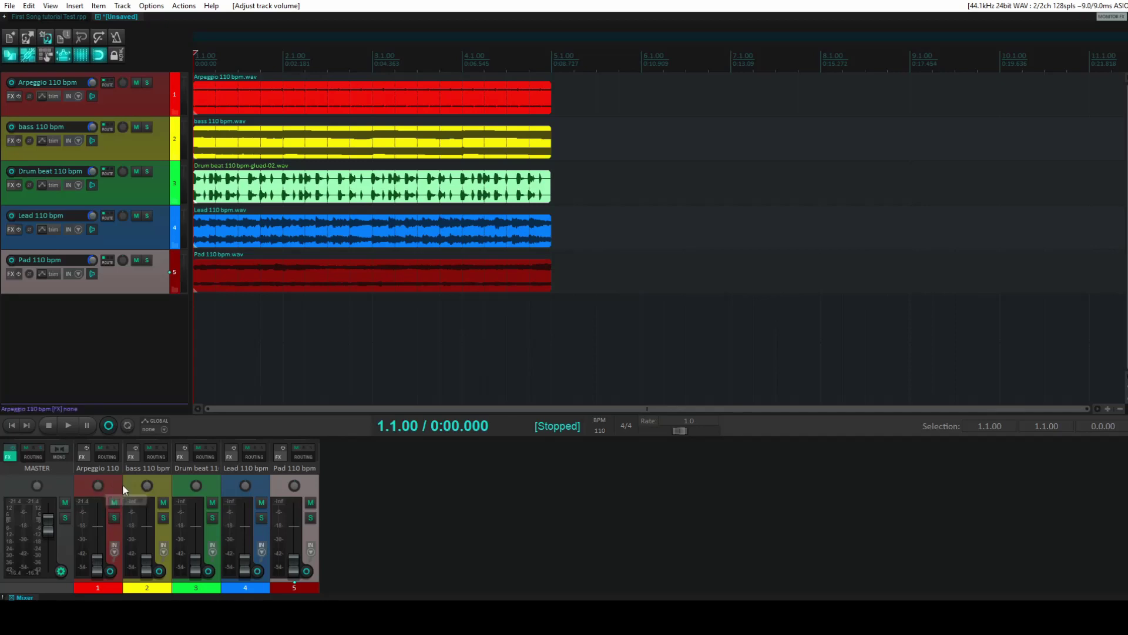
pyautogui.scroll(4, 98, 485)
pyautogui.scroll(8, 98, 485)
pyautogui.scroll(-4, 96, 486)
pyautogui.scroll(-15, 97, 485)
pyautogui.scroll(-1, 98, 485)
pyautogui.scroll(3, 98, 485)
pyautogui.scroll(12, 98, 485)
# Mute and unmute the Arpeggio and bass tracks, and solo and unsolo the Arpeggio track.
pyautogui.click(115, 503)
pyautogui.click(114, 504)
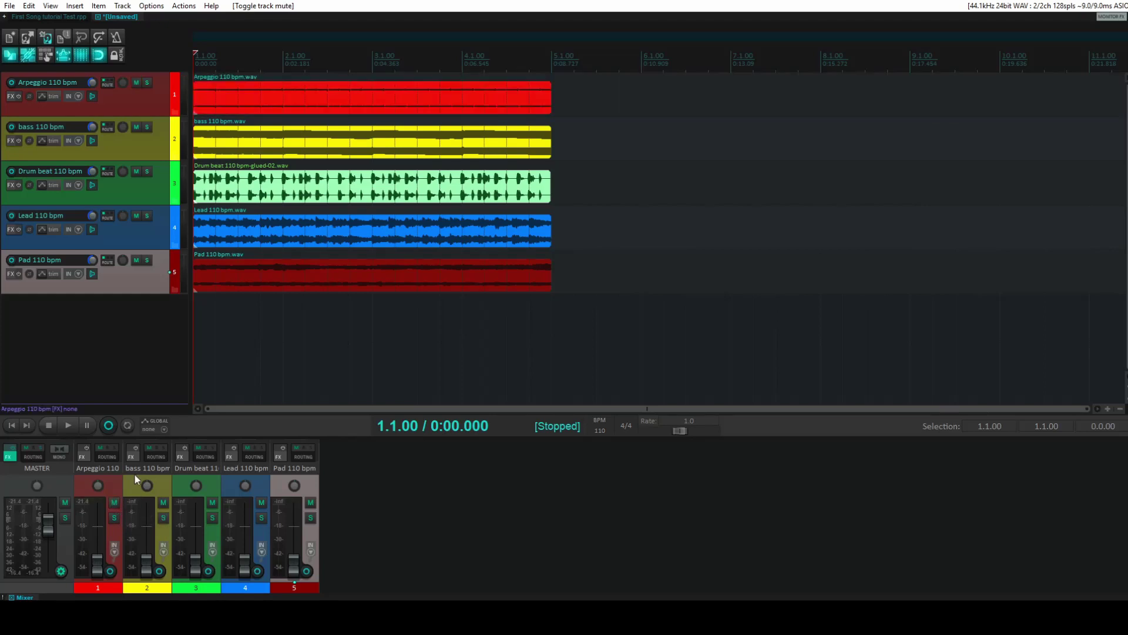
pyautogui.click(163, 503)
pyautogui.click(162, 502)
pyautogui.click(114, 518)
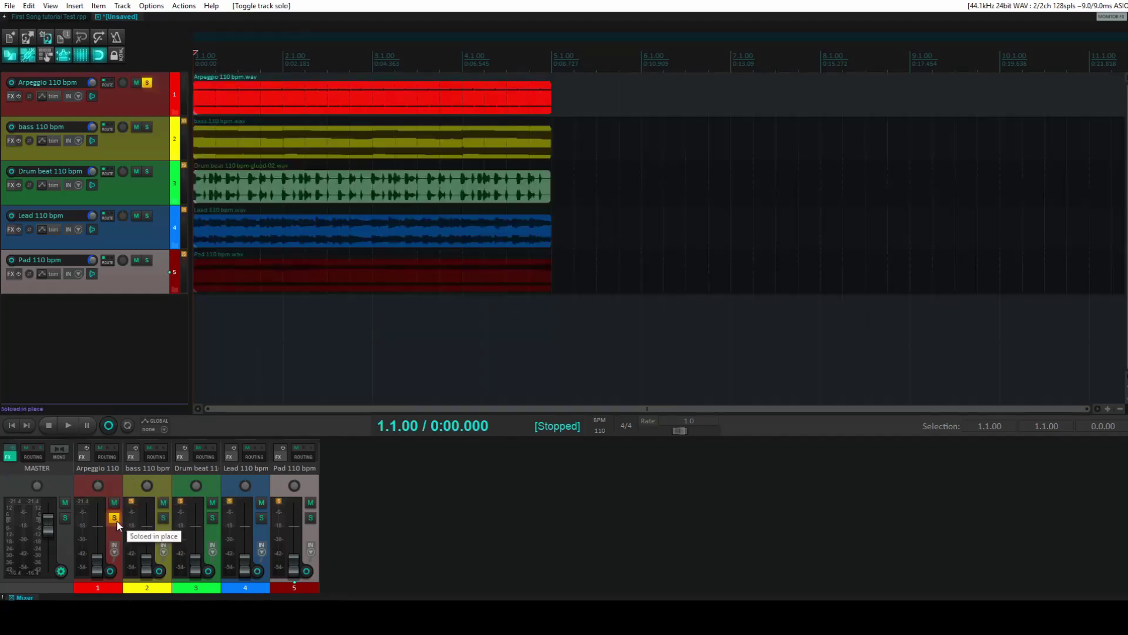
pyautogui.click(115, 518)
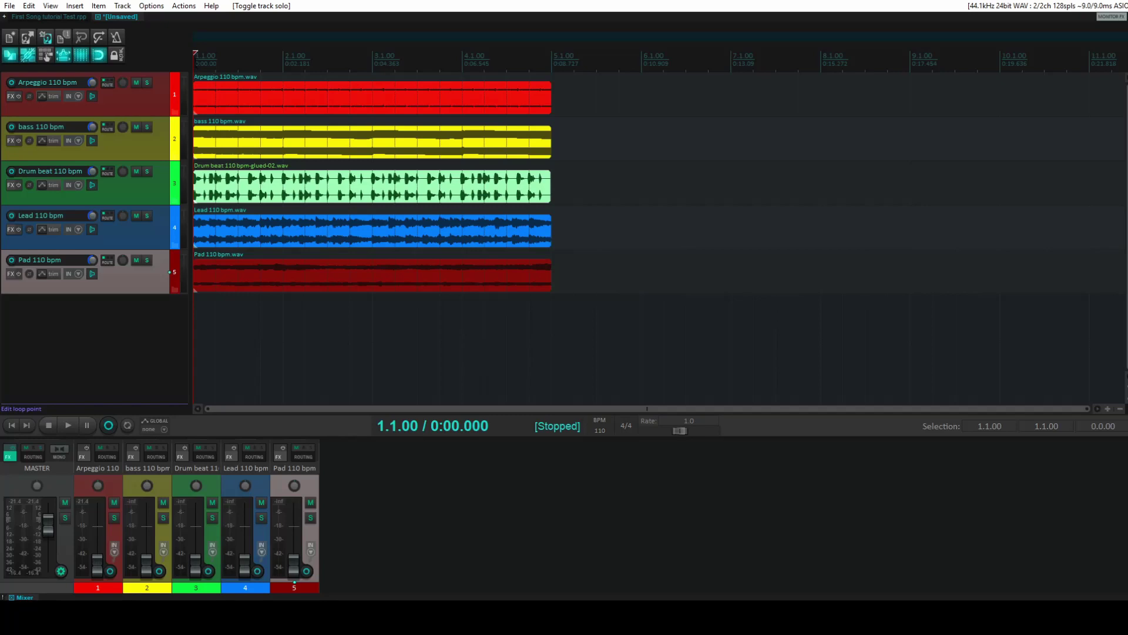
# Make a time selection from 1.1.00 to 5.1.00, turn on repeat and start looped playback.
pyautogui.moveTo(195, 69); pyautogui.dragTo(550, 70)
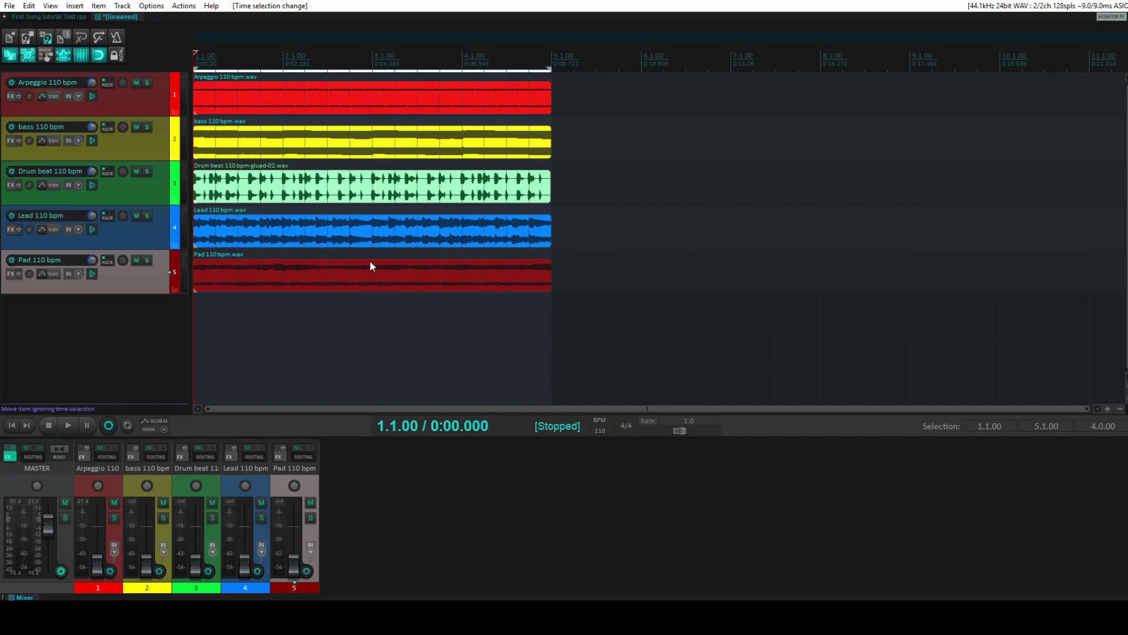
pyautogui.click(127, 424)
pyautogui.click(68, 426)
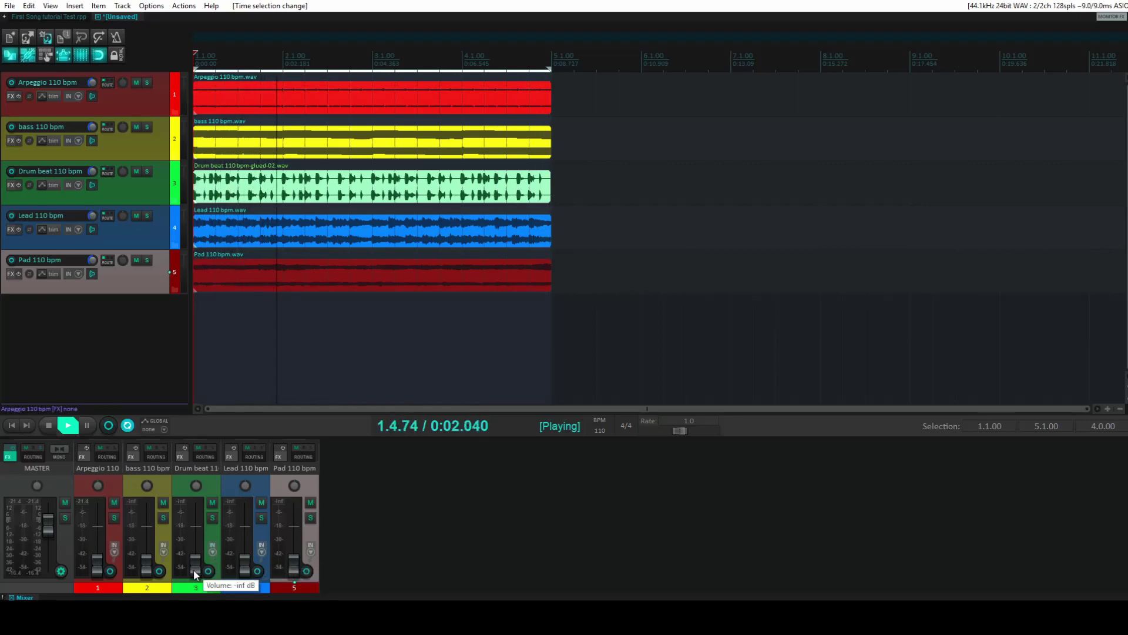
# Raise the Drum beat, bass, Lead, Pad and Arpeggio volumes during playback, with the Pad at about -11 dB, and stop playback.
pyautogui.moveTo(192, 569); pyautogui.dragTo(195, 541)
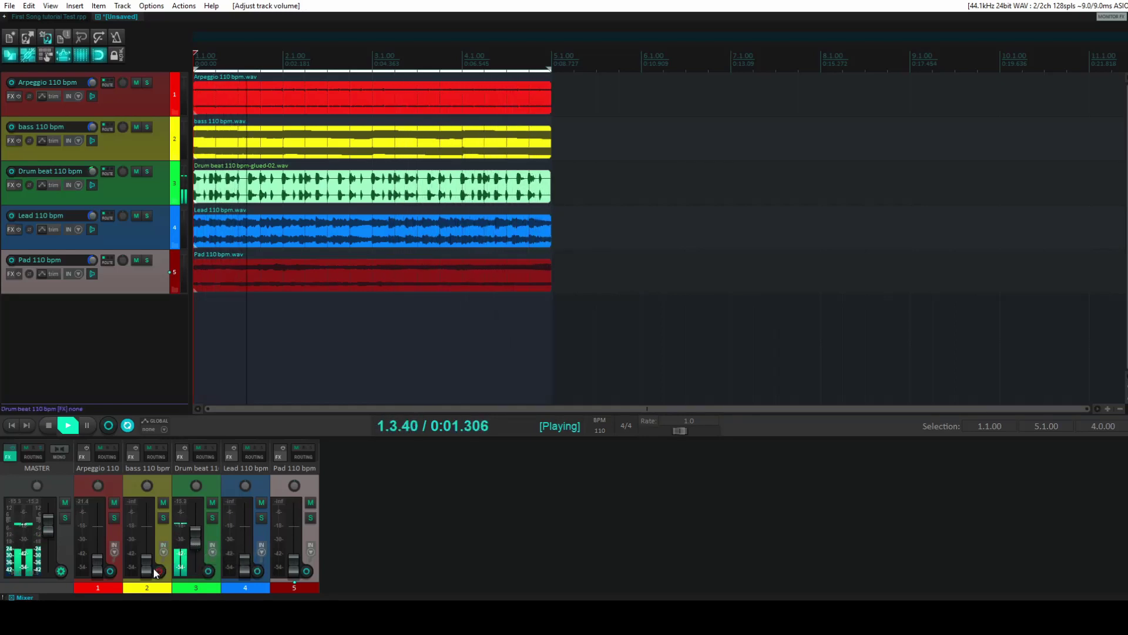
pyautogui.moveTo(147, 569); pyautogui.dragTo(147, 550)
pyautogui.moveTo(245, 566); pyautogui.dragTo(291, 540)
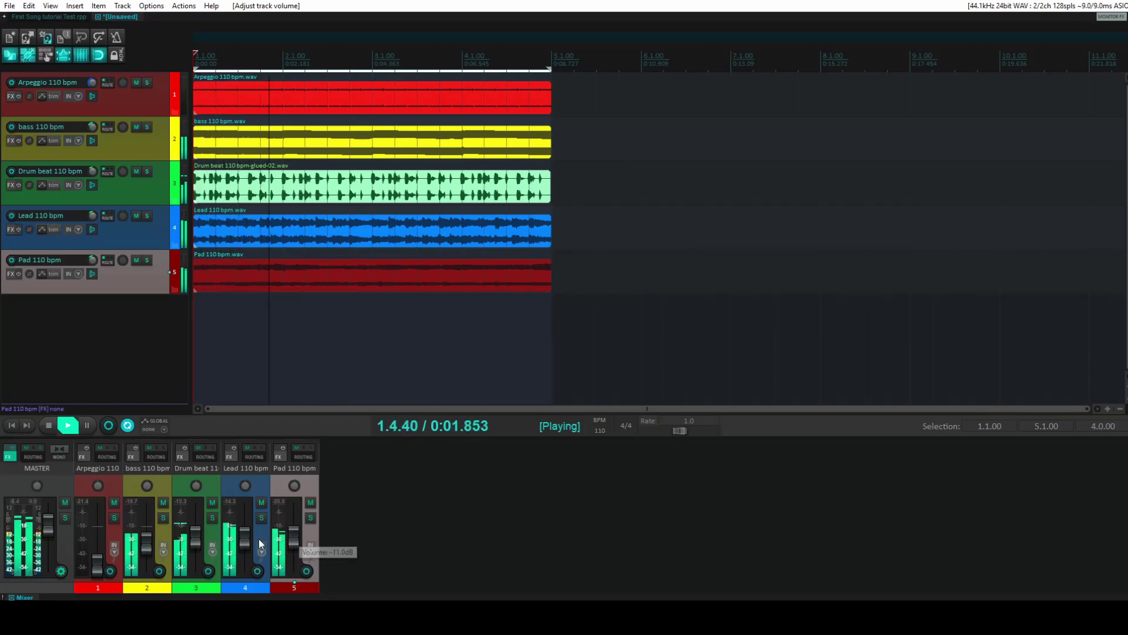
pyautogui.moveTo(97, 563); pyautogui.dragTo(95, 533)
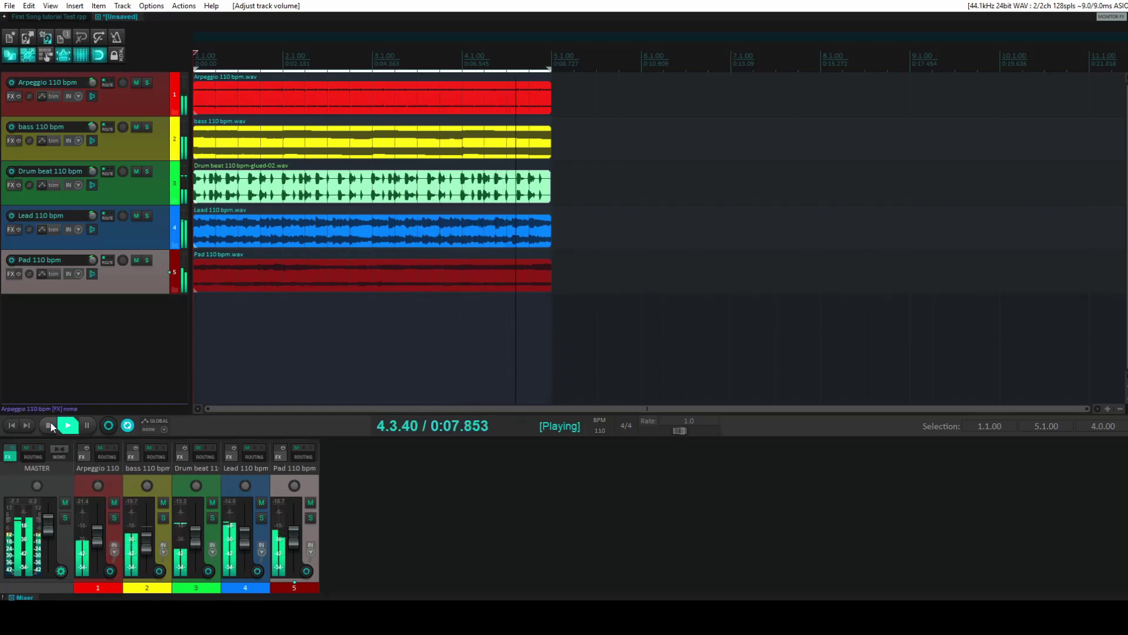
pyautogui.click(51, 424)
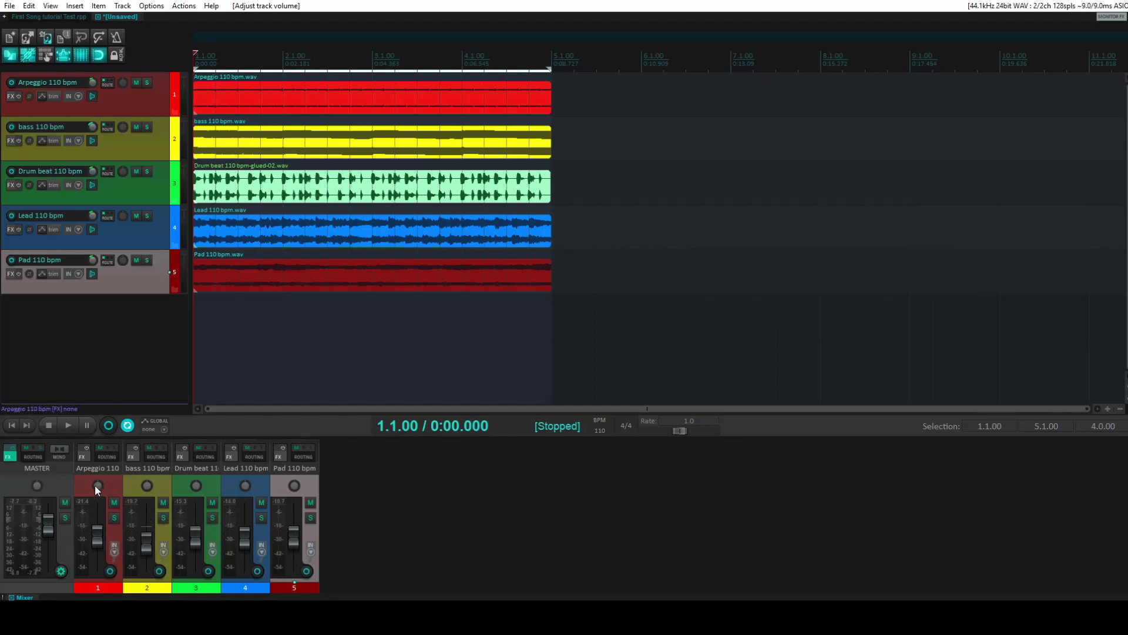
# Pan the Arpeggio track about 44% left, fine-tune the pan while playing the track soloed, and clear the solo.
pyautogui.moveTo(97, 485); pyautogui.dragTo(98, 493)
pyautogui.moveTo(97, 494); pyautogui.dragTo(97, 496)
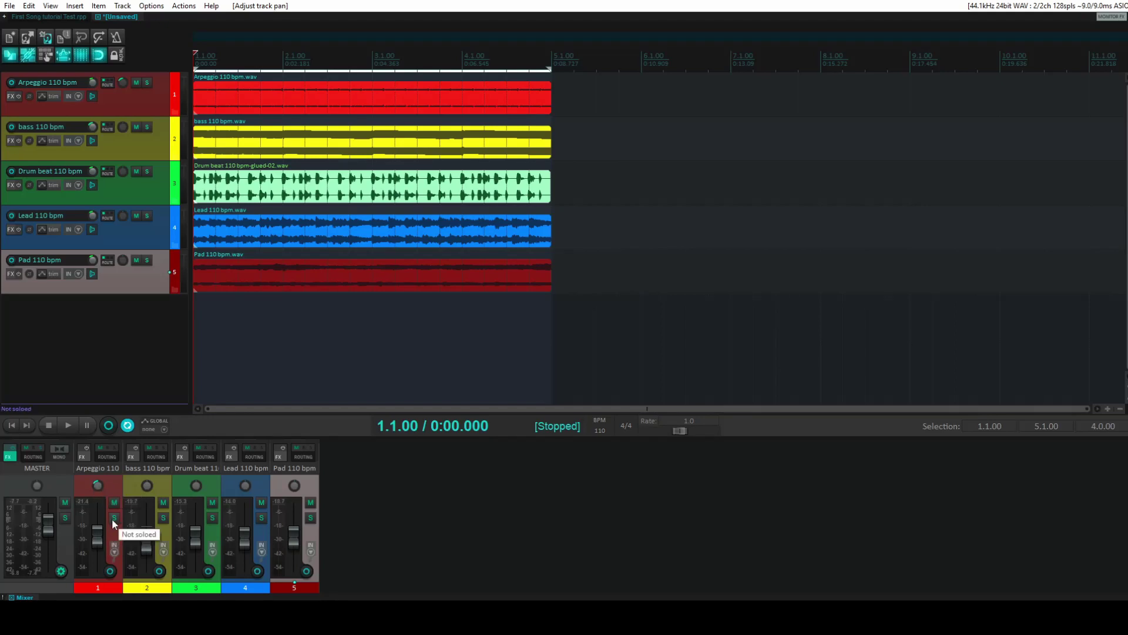
pyautogui.click(114, 518)
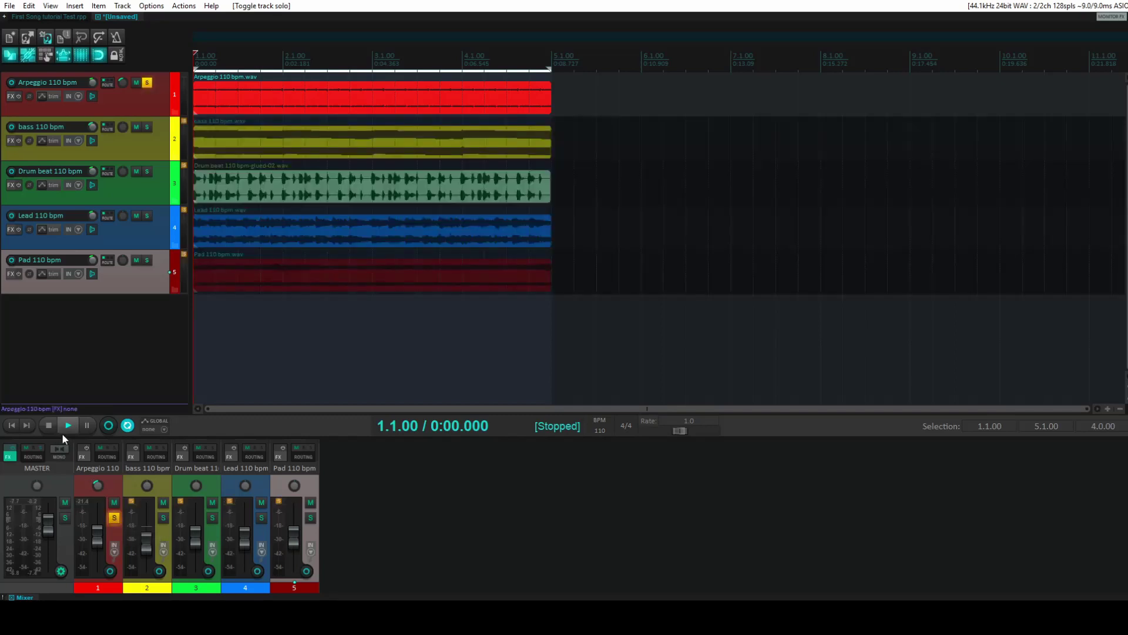
pyautogui.click(65, 429)
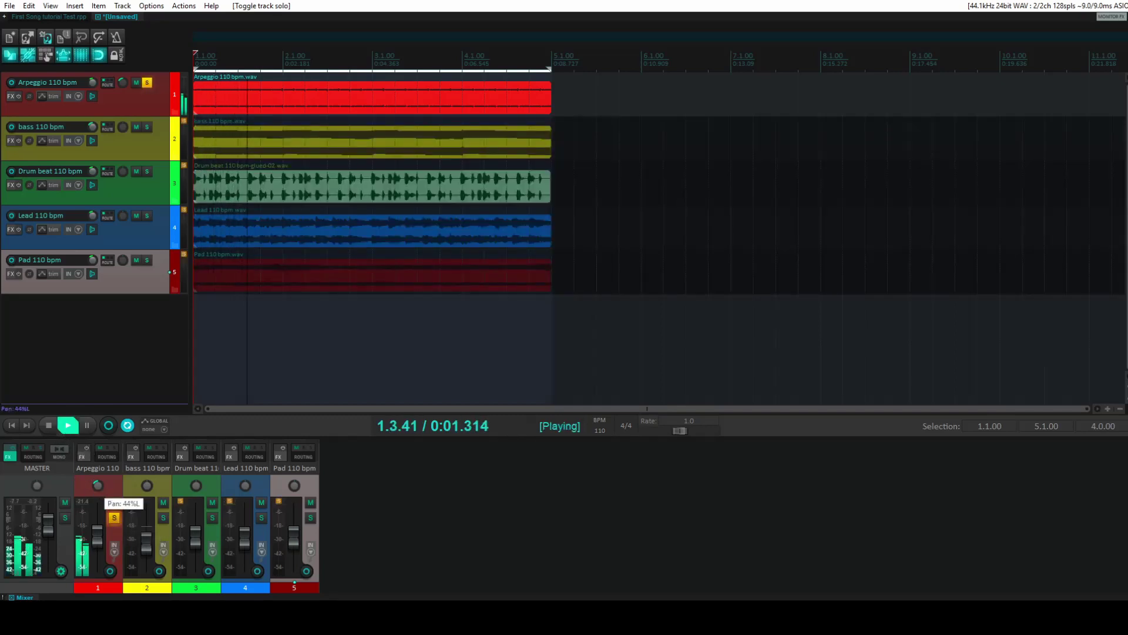
pyautogui.moveTo(98, 486)
pyautogui.mouseDown()
pyautogui.moveTo(98, 464)
pyautogui.moveTo(98, 495)
pyautogui.moveTo(97, 483)
pyautogui.mouseUp()
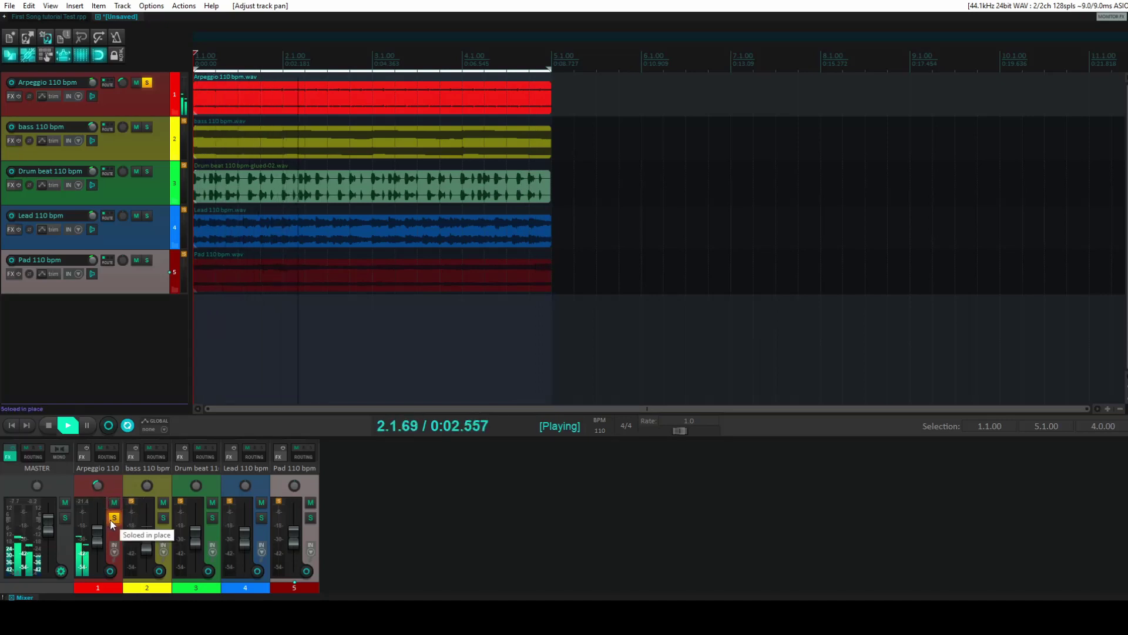
pyautogui.click(112, 519)
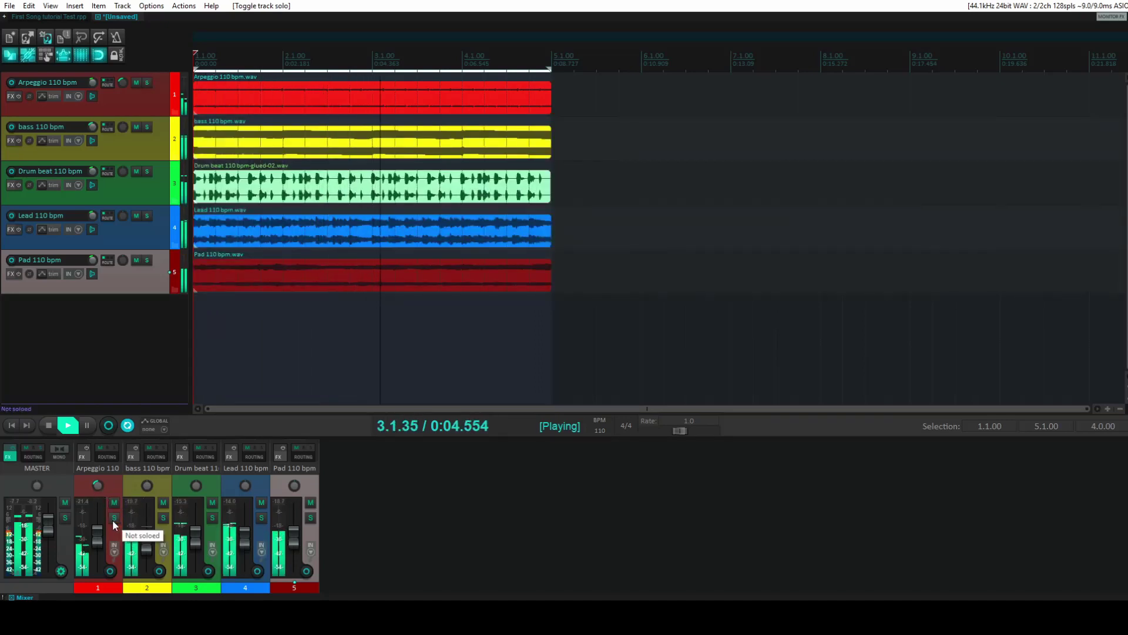
# Audition the playing mix by briefly muting the Drum beat, bass and Lead tracks in turn, and briefly soloing the Lead.
pyautogui.click(212, 502)
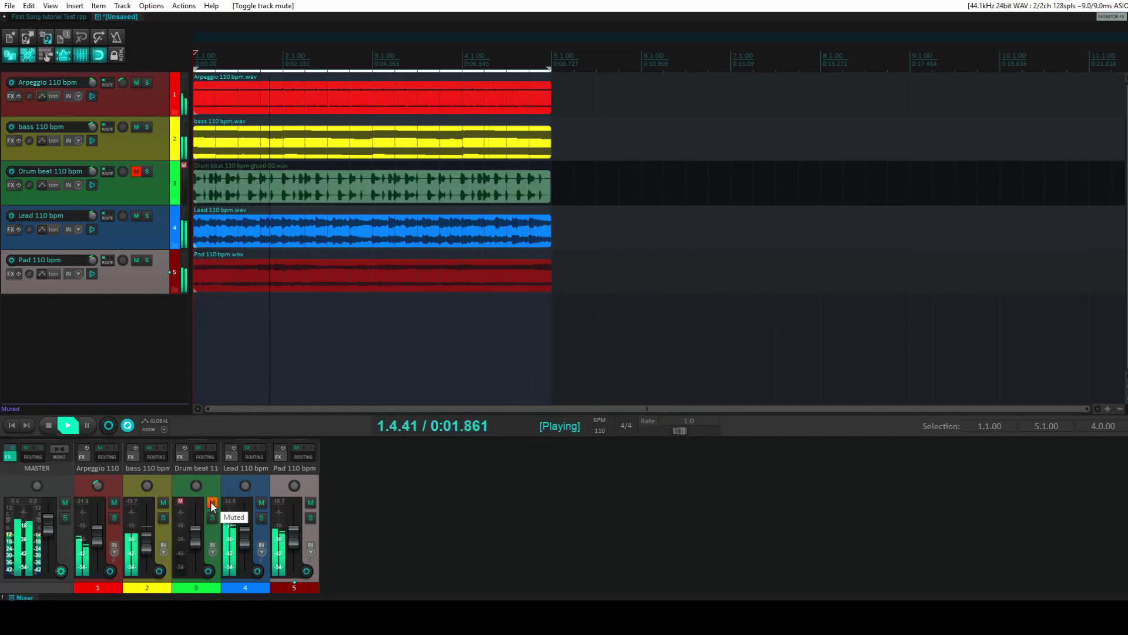
pyautogui.click(211, 502)
pyautogui.click(163, 502)
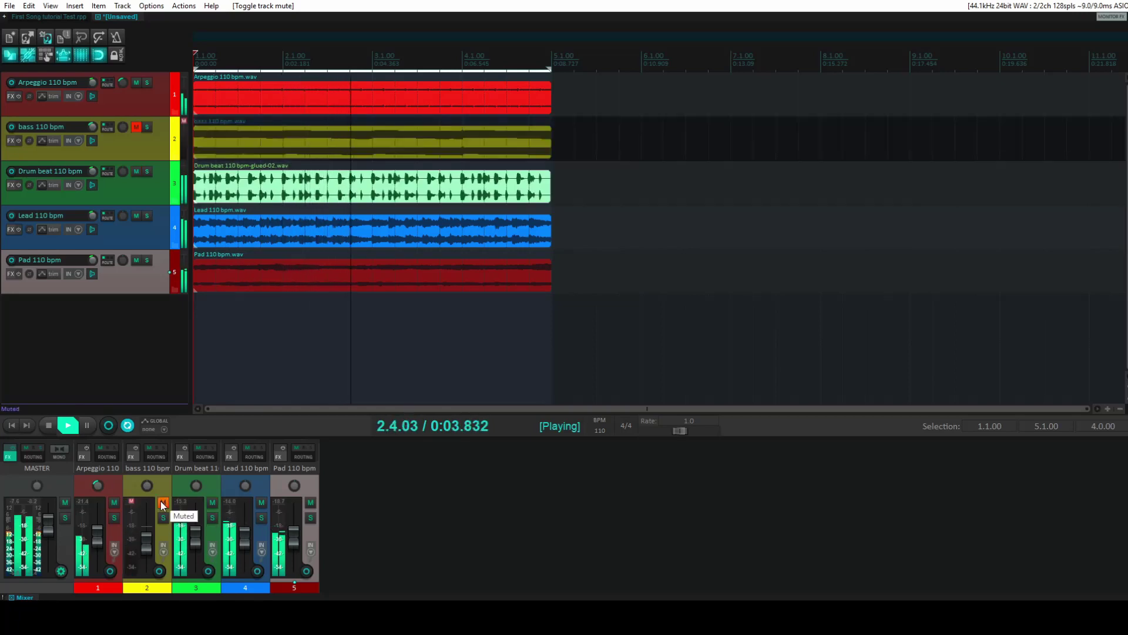
pyautogui.click(163, 502)
pyautogui.click(261, 502)
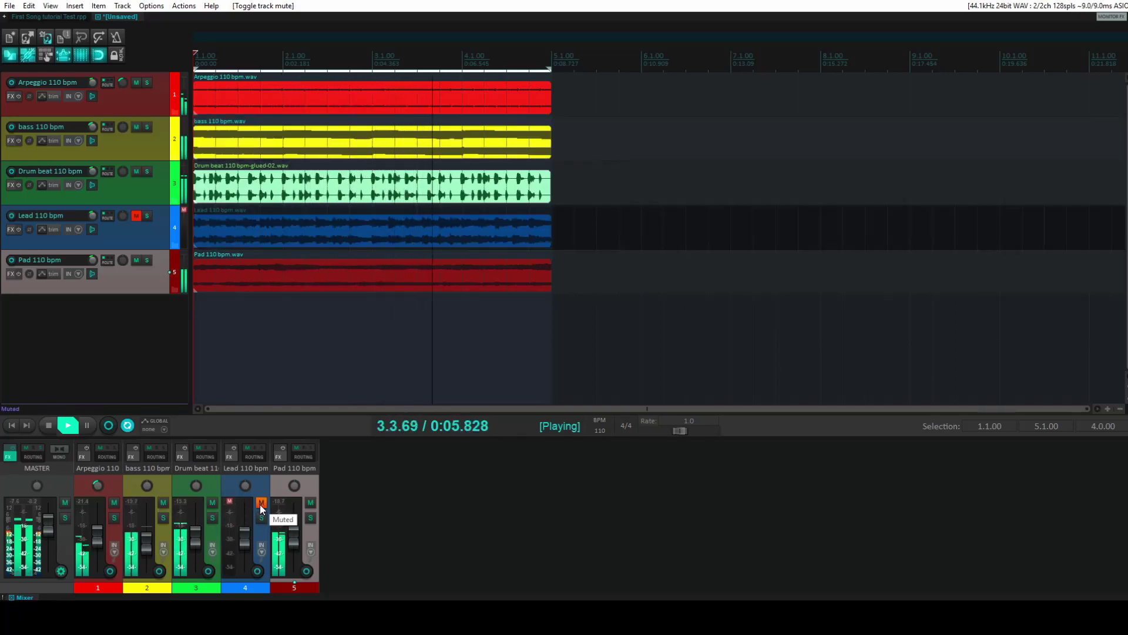
pyautogui.click(261, 504)
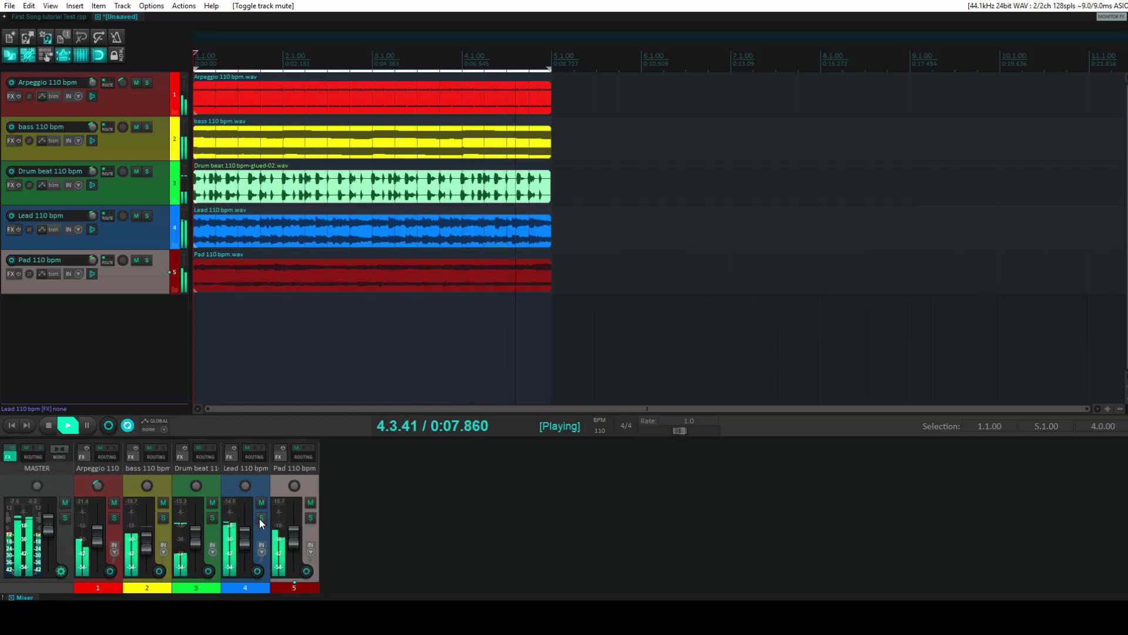
pyautogui.click(262, 520)
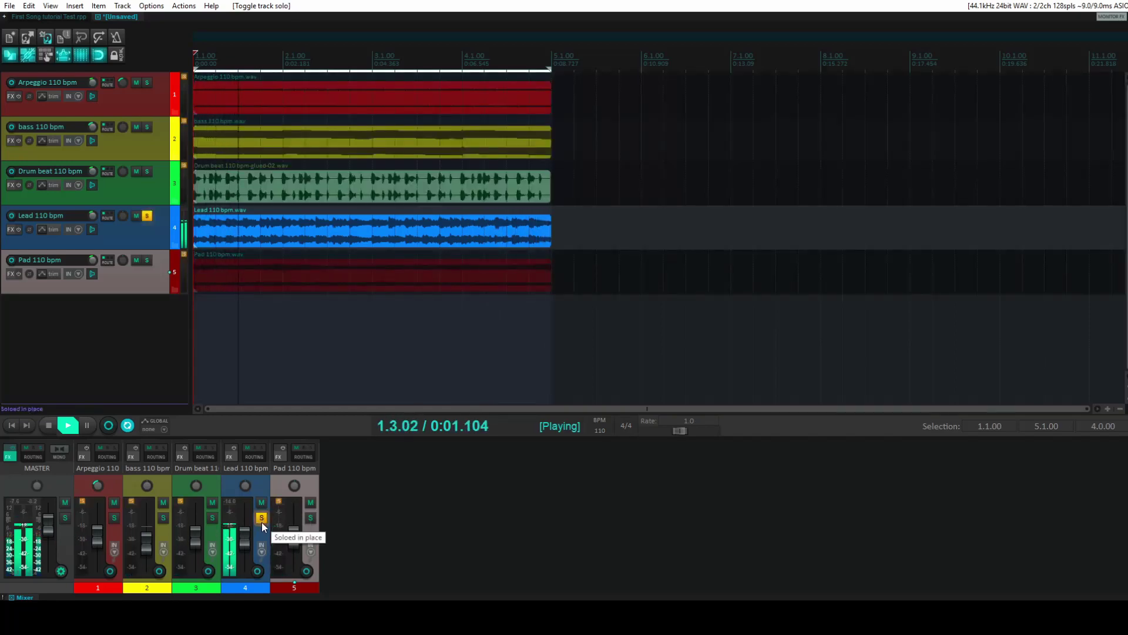
pyautogui.click(262, 521)
# Solo the Pad track and return the edit cursor to the project start.
pyautogui.click(311, 519)
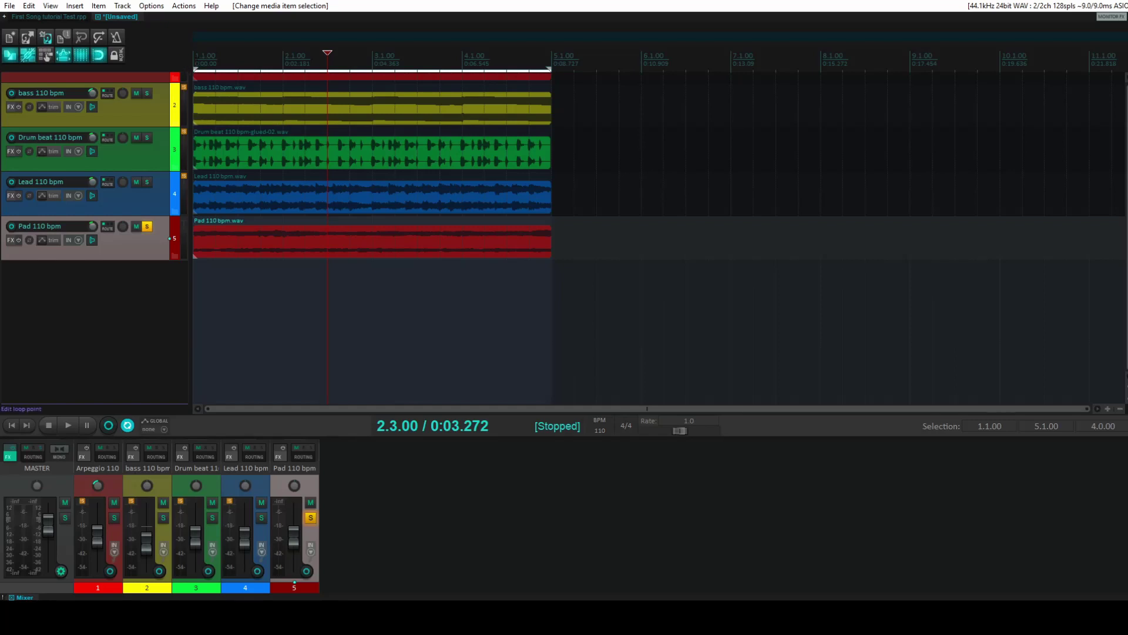
pyautogui.press('Home')
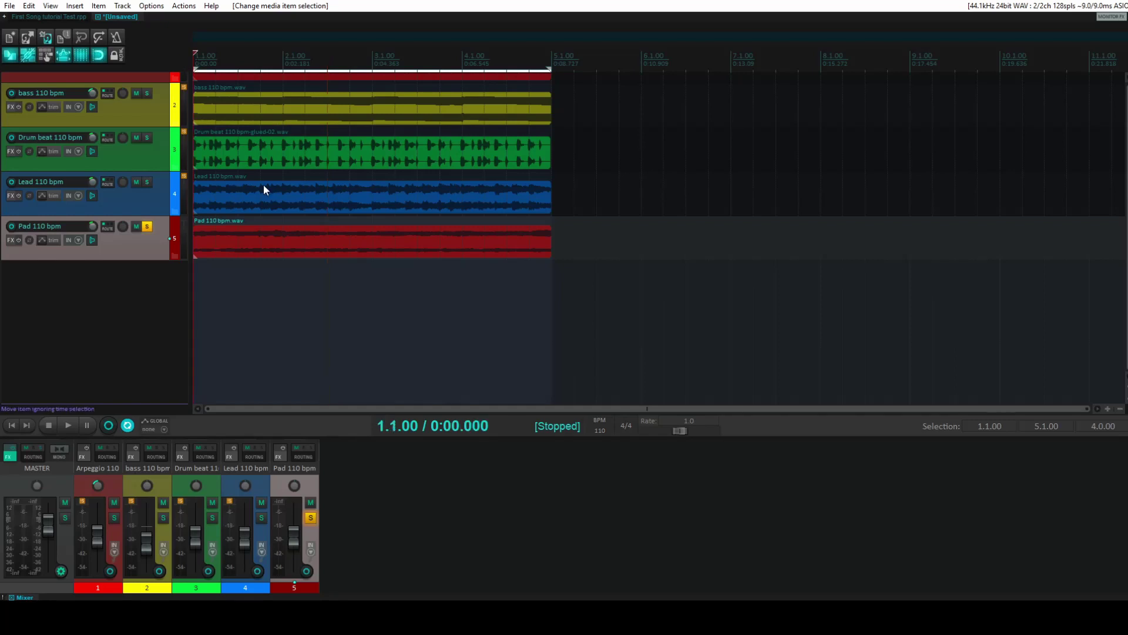